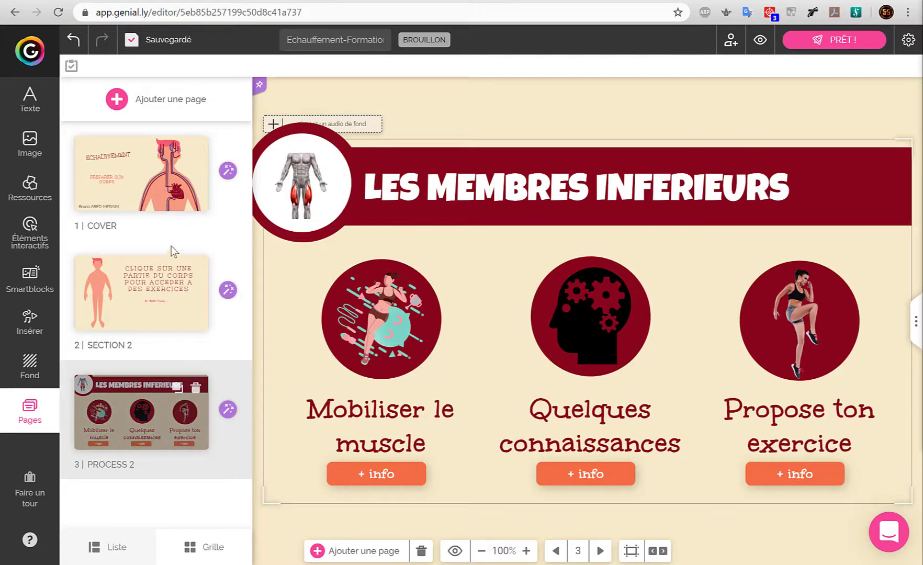
Add the VIDEO page from the current template after the PROCESS 2 page
left_click(121, 101)
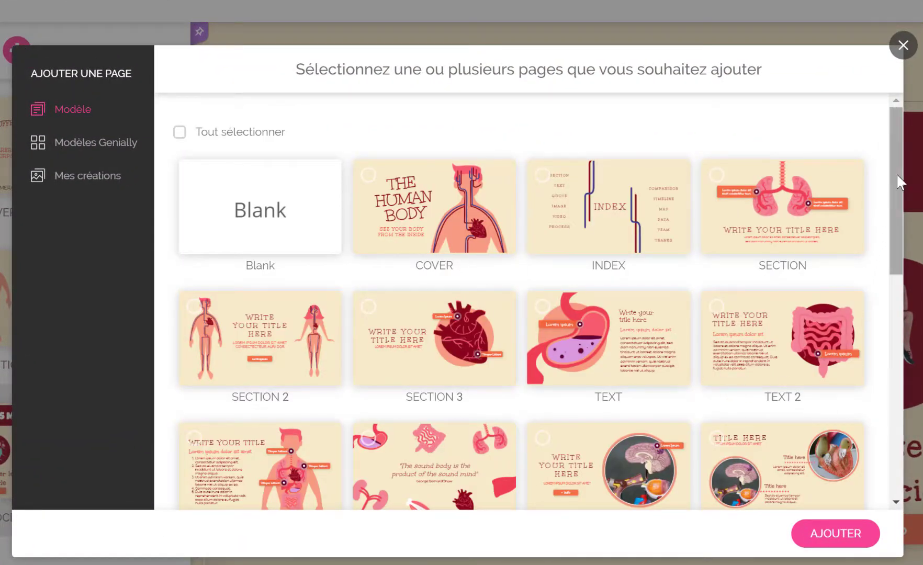
left_click_drag(896, 176, 828, 264)
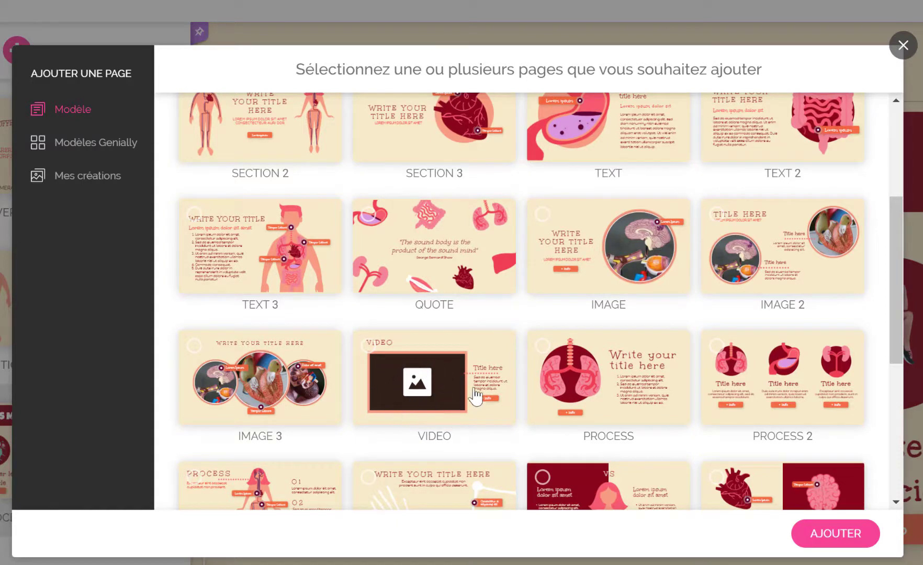
left_click(368, 348)
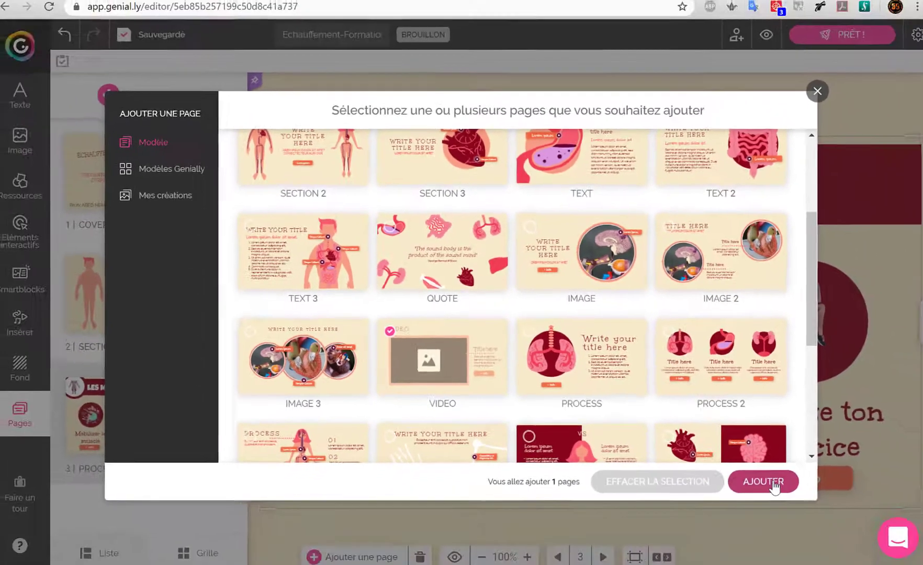
left_click(834, 527)
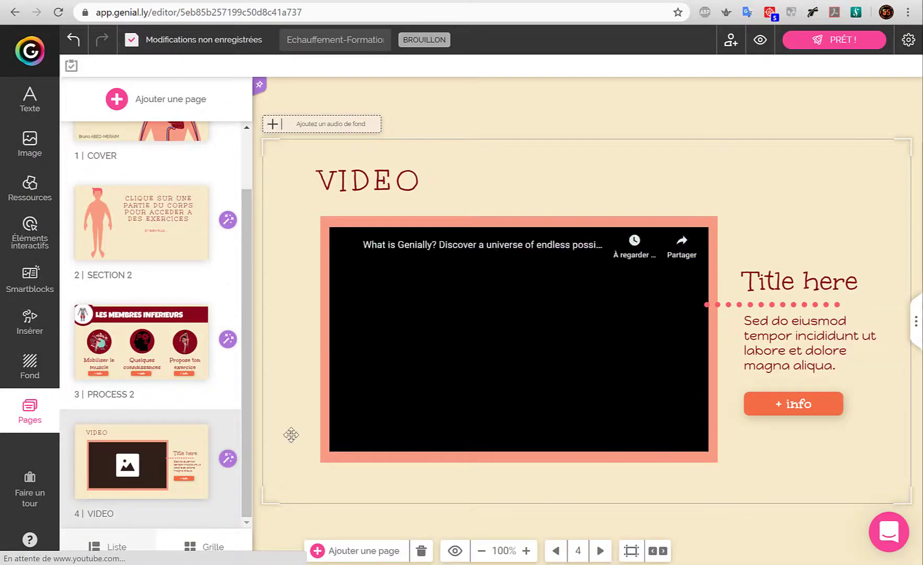
mouse_move(194, 456)
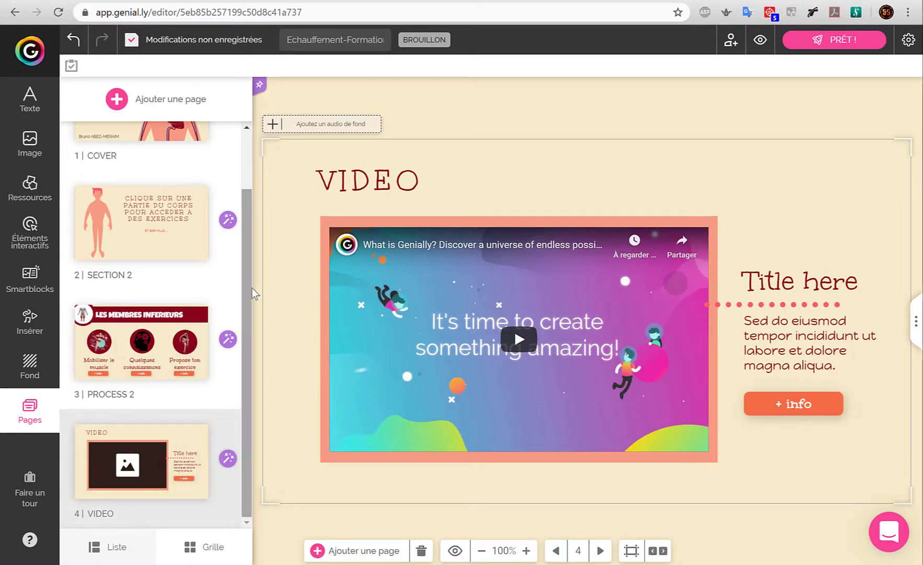
mouse_move(187, 436)
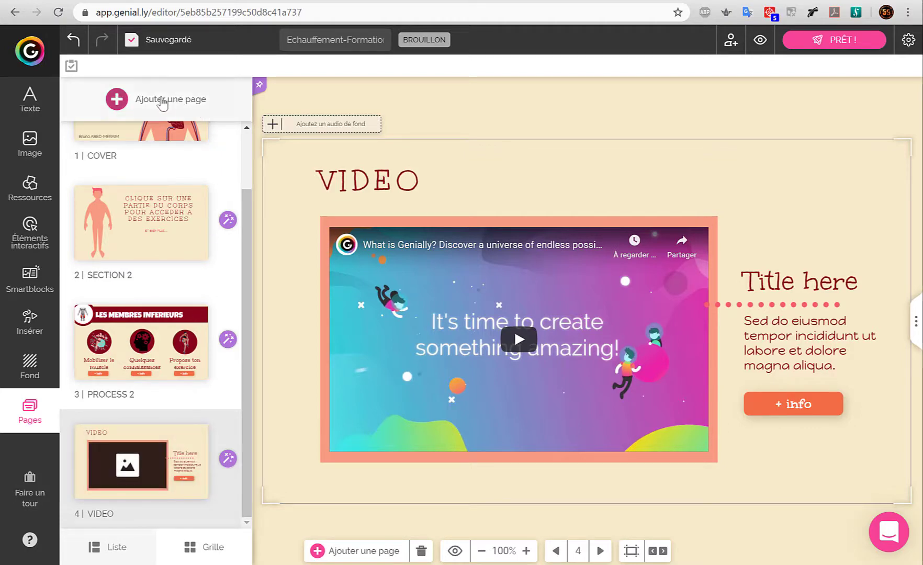
Add page 02 of the QUIZ HANDS model from Genially's Learning experience category to the presentation
left_click(163, 103)
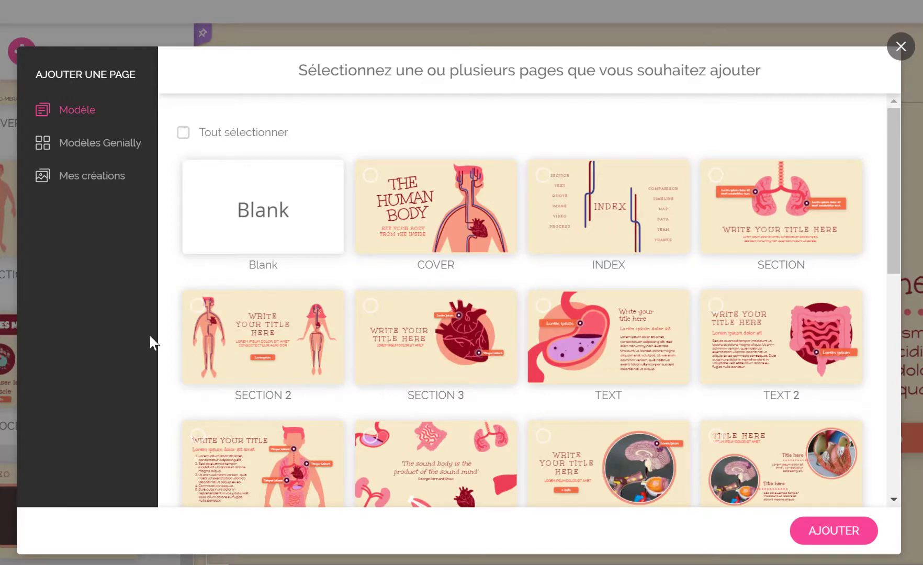
left_click(101, 150)
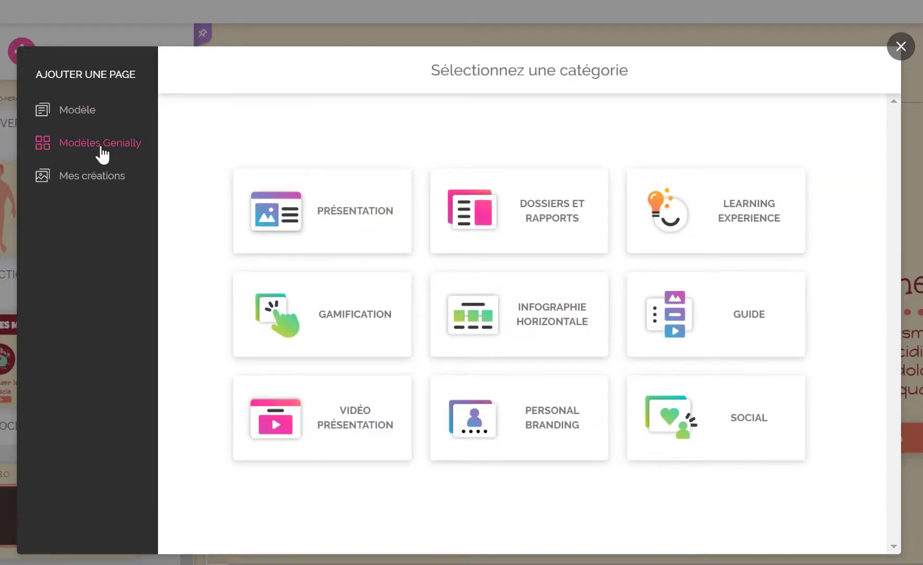
left_click(88, 178)
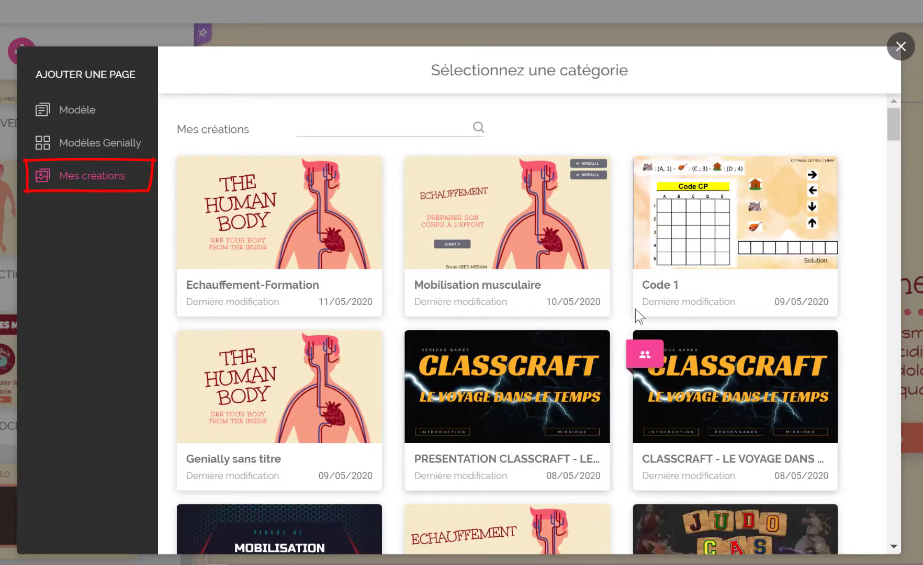
left_click(96, 152)
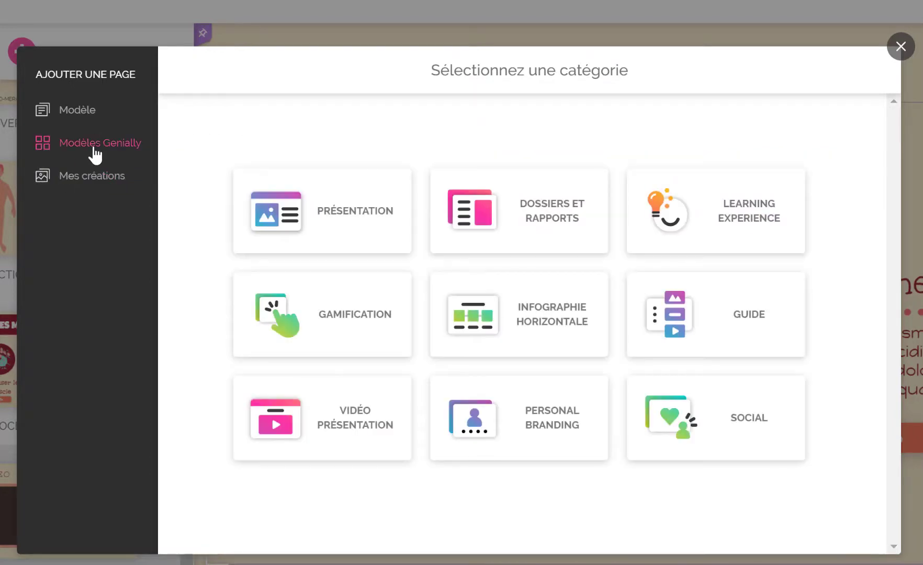
left_click(754, 224)
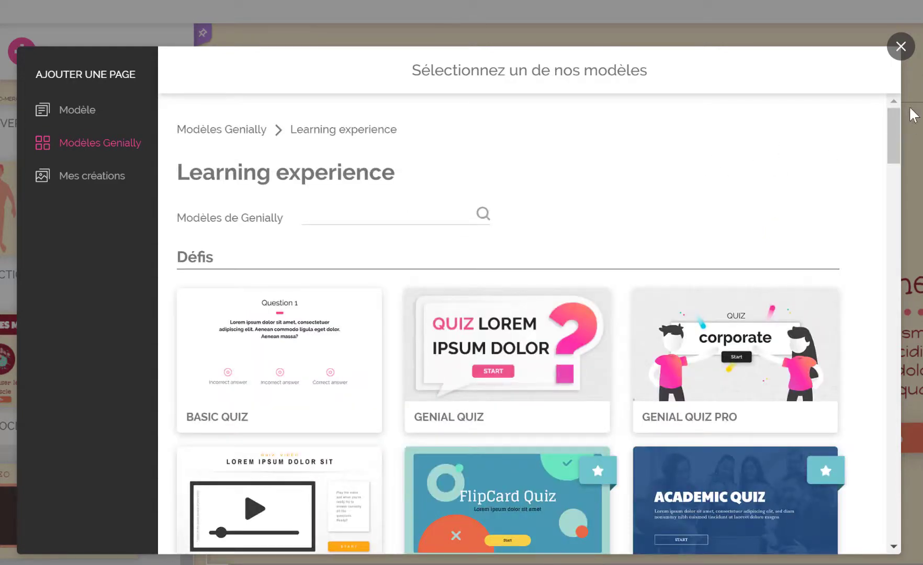
left_click_drag(894, 131, 892, 167)
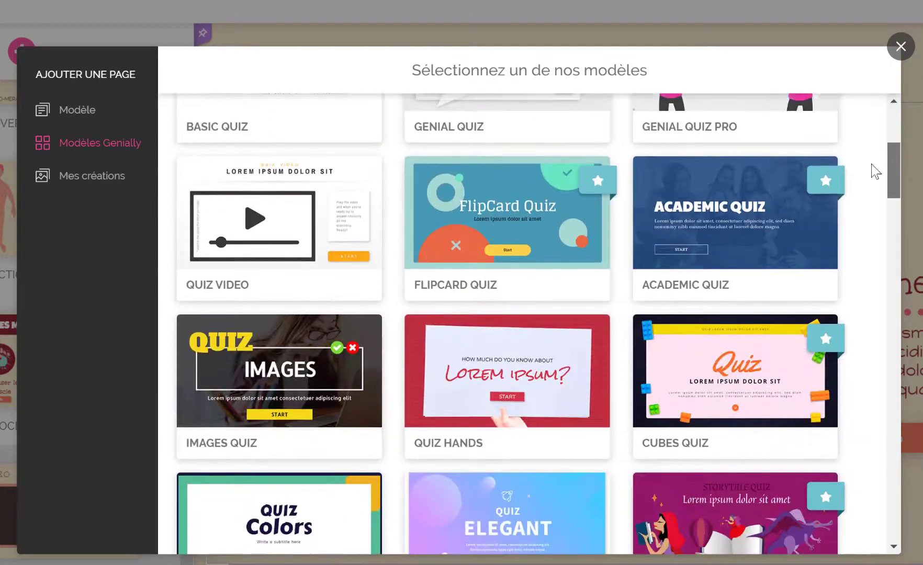
left_click(531, 392)
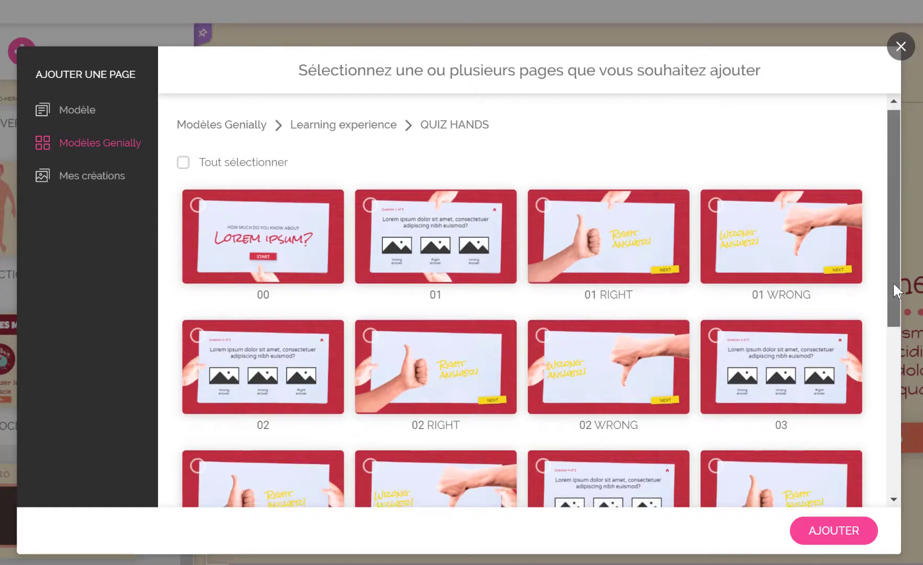
left_click_drag(892, 281, 907, 262)
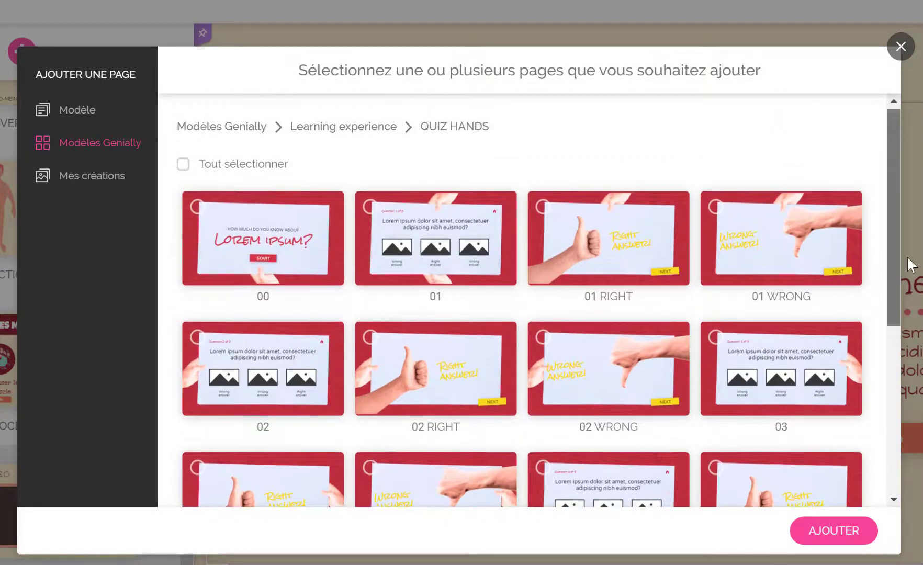
left_click(296, 361)
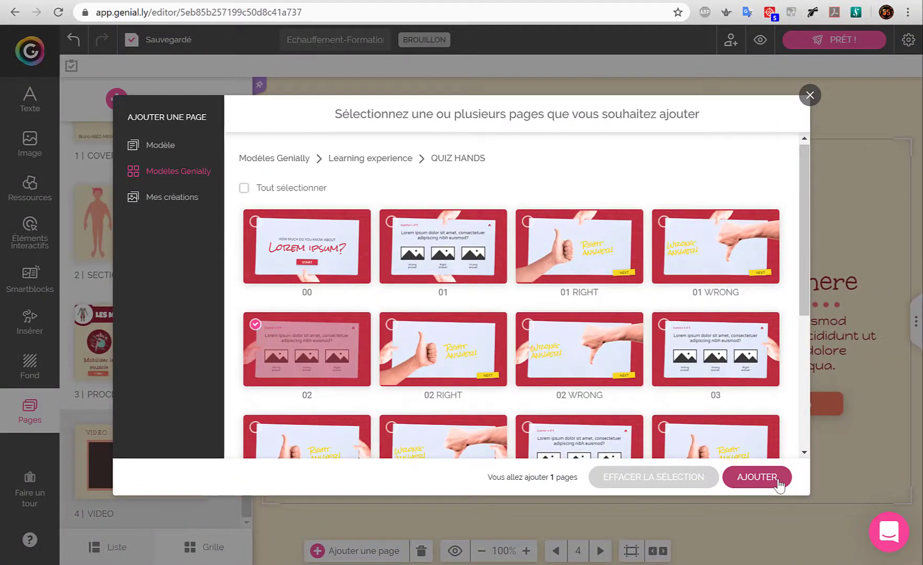
left_click(778, 480)
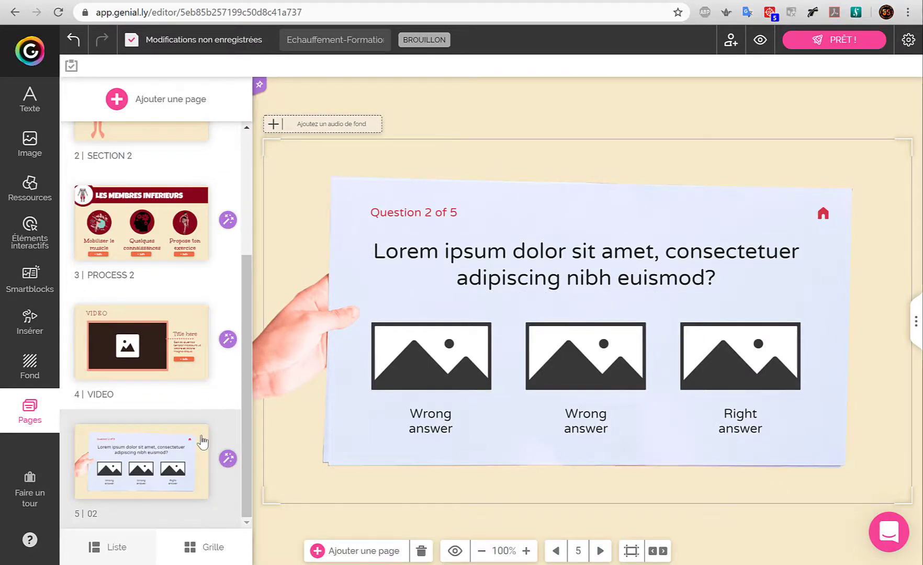
Delete the three image placeholders above the answers on the new quiz page
mouse_move(200, 449)
mouse_move(178, 483)
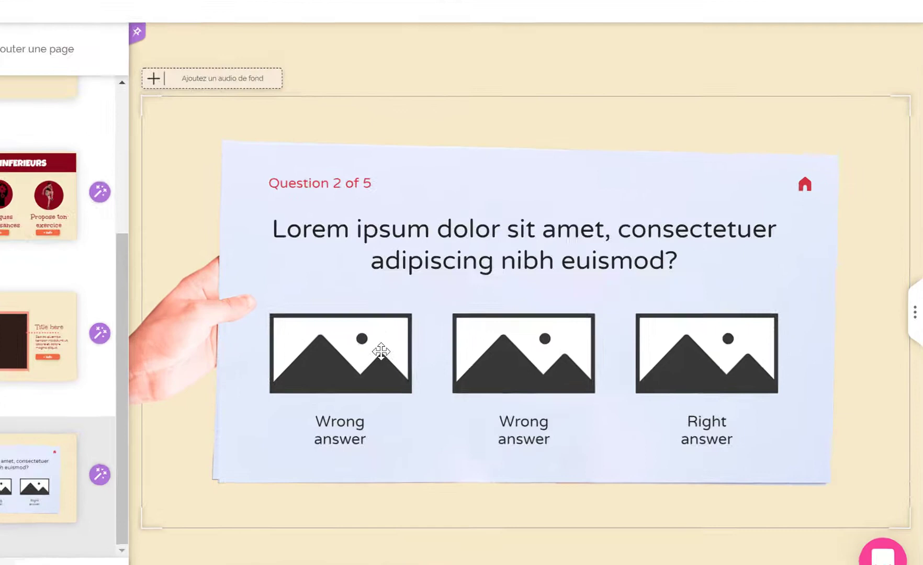
left_click(465, 355)
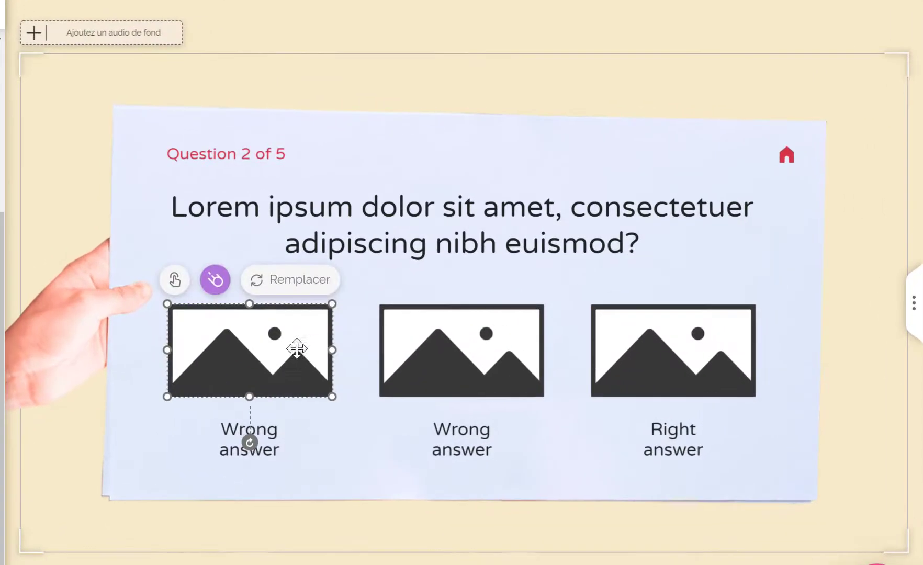
key("Delete")
left_click(444, 335)
key("Delete")
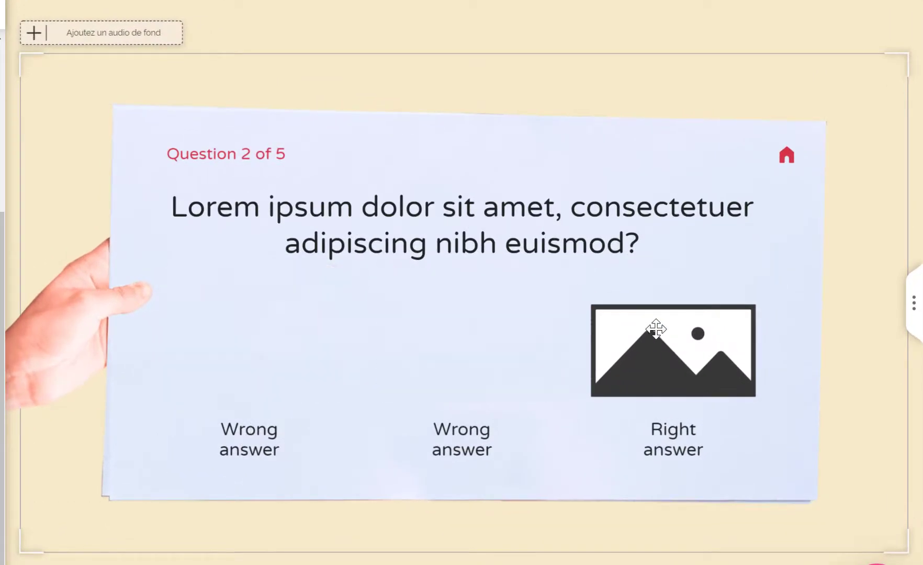
left_click(655, 325)
key("Delete")
Delete the two "Wrong answer" texts from the quiz page
left_click(260, 437)
key("Delete")
left_click(466, 439)
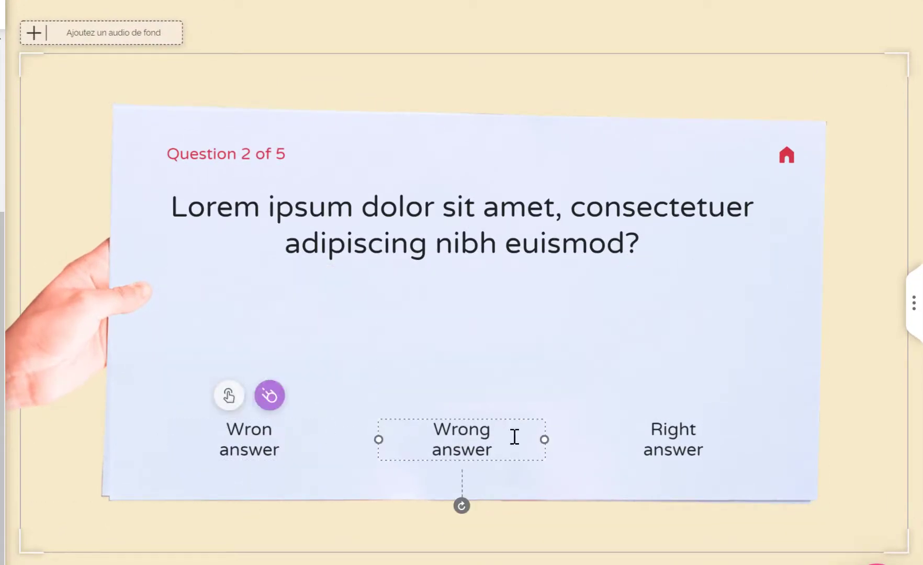
key("Delete")
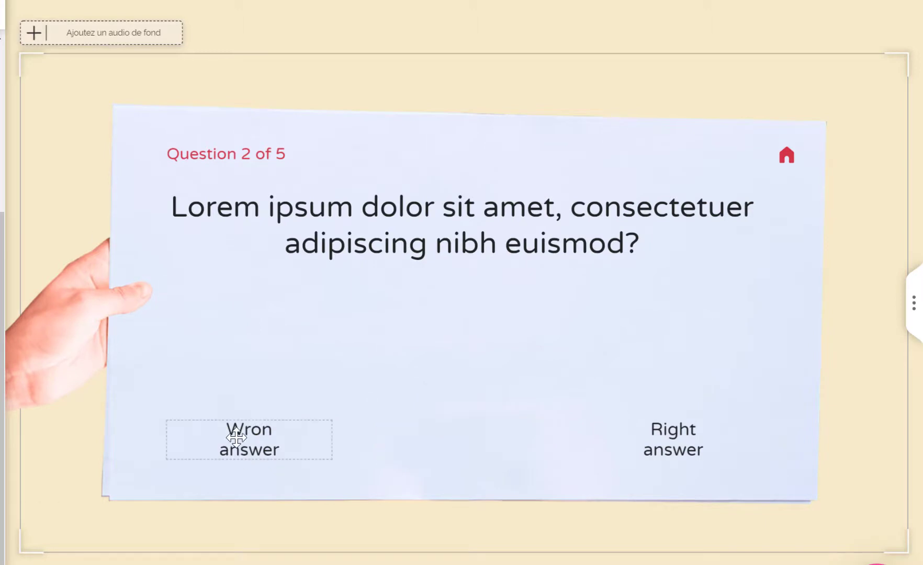
left_click(243, 430)
key("Delete")
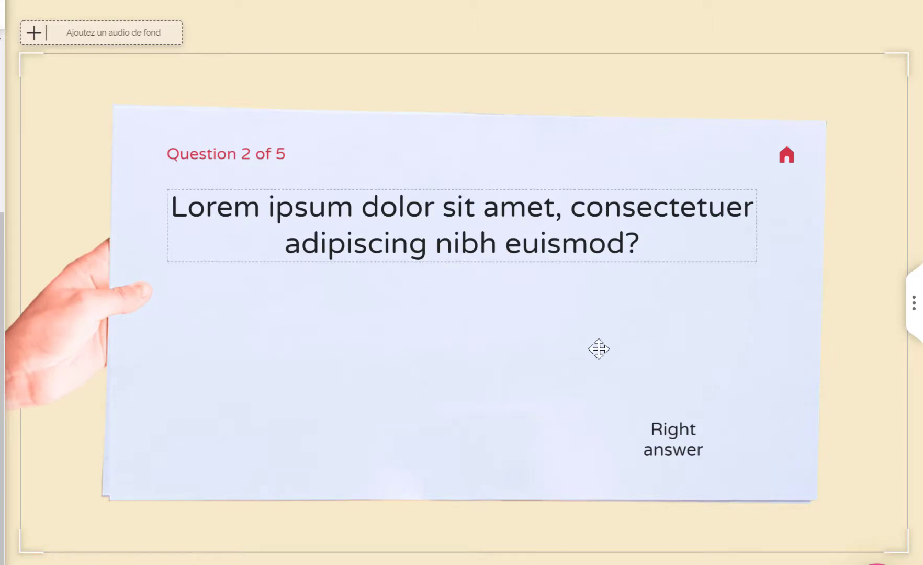
Delete the "Right answer" text, the question text and the home icon together as one multiple selection
left_click(697, 436)
key("Delete")
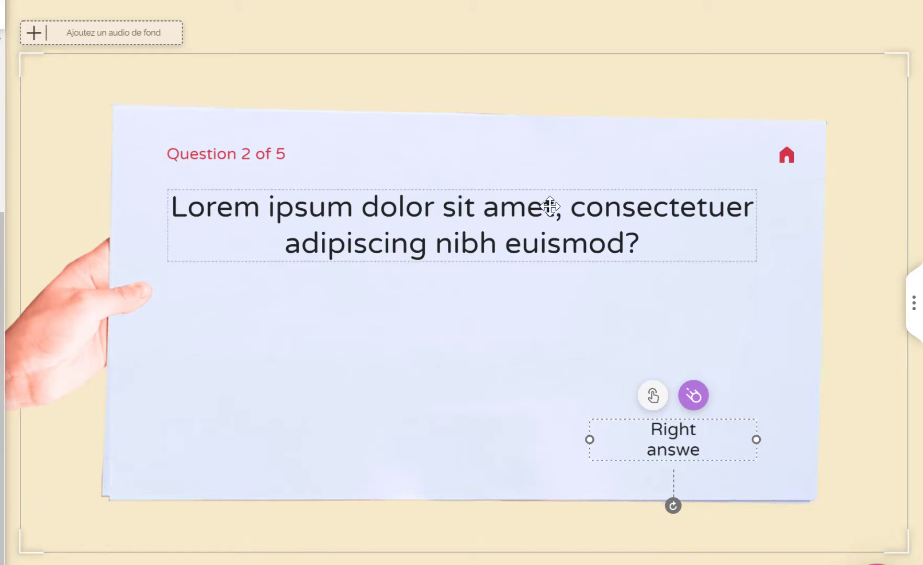
left_click(554, 207, "shift")
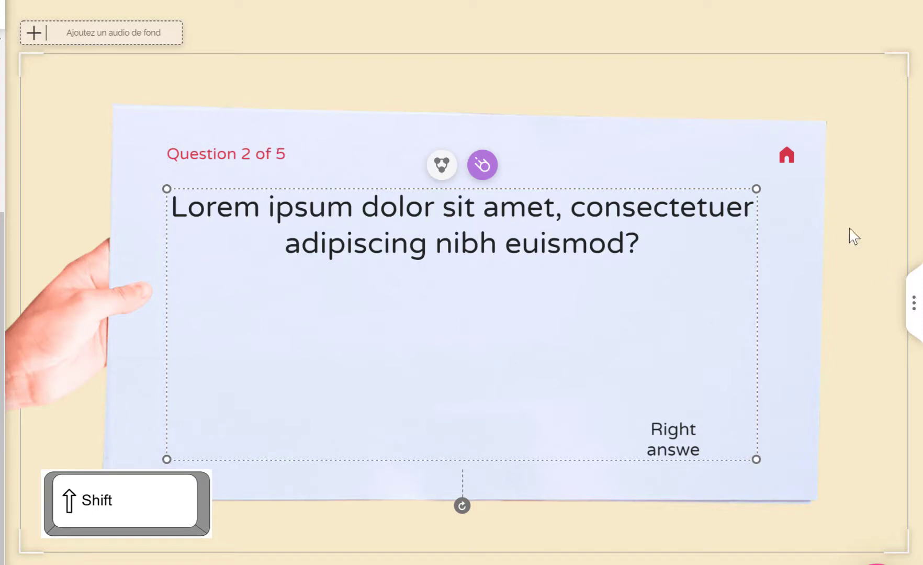
left_click(787, 162, "shift")
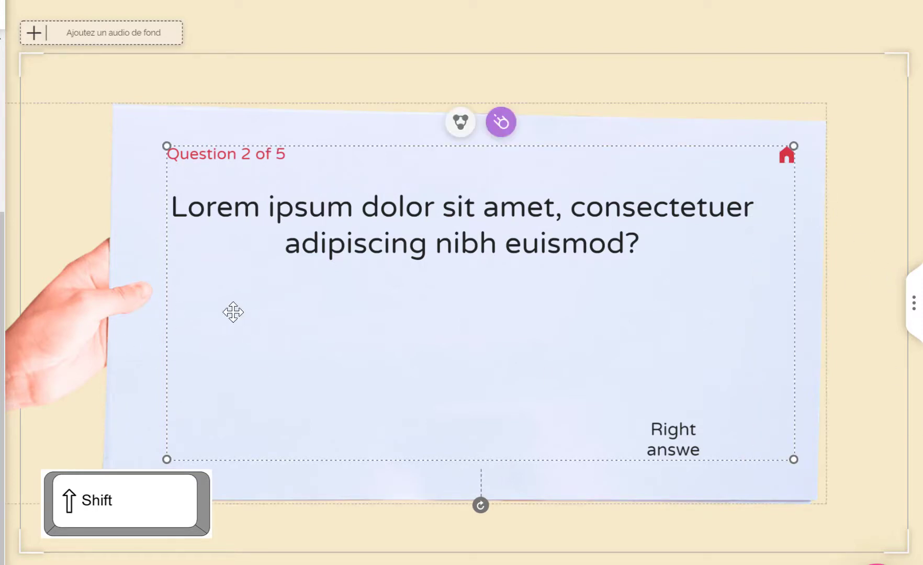
key("Delete")
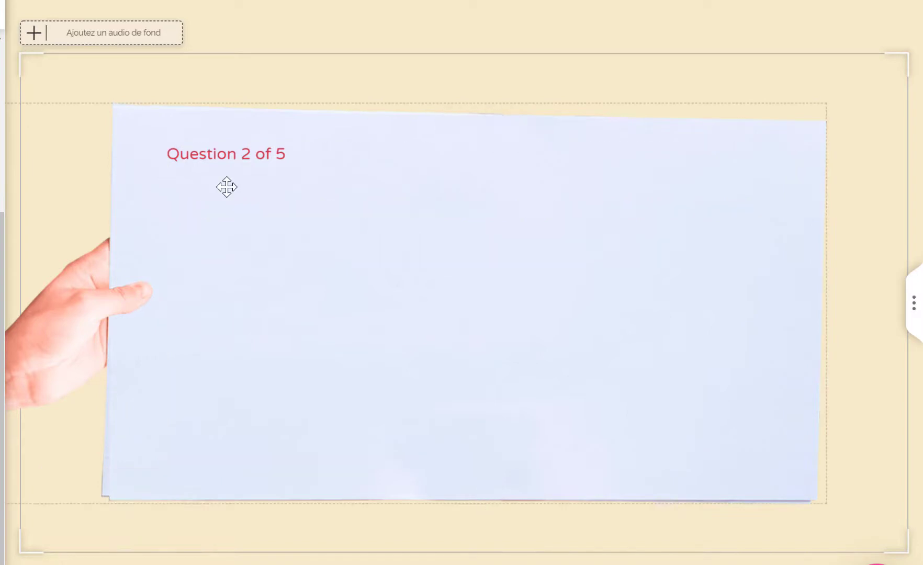
Replace the "Question 2 of 5" text with "MON QUIZZ" and move it above the paper's upper-left corner
left_click(267, 155)
left_click_drag(298, 154, 155, 141)
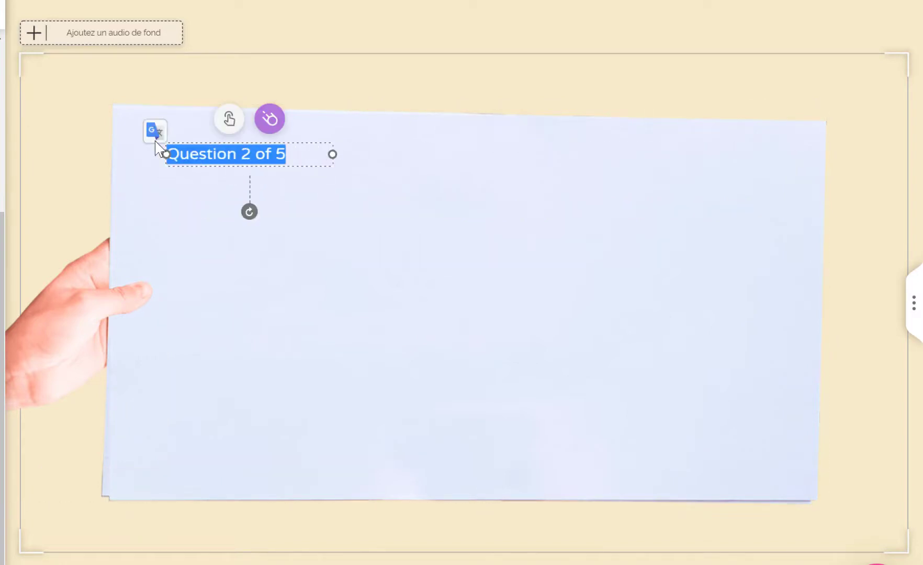
type("MON QUIZ")
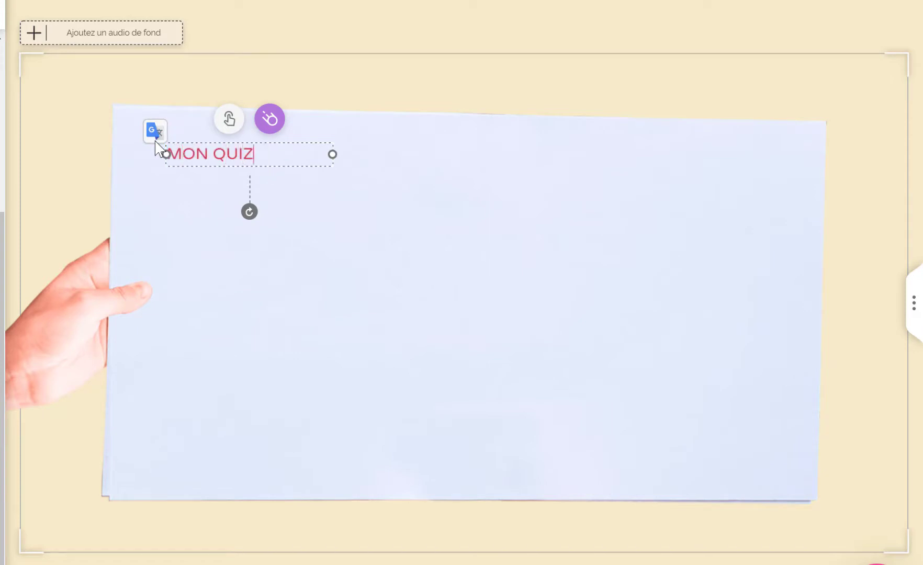
type("Z")
left_click_drag(254, 155, 157, 100)
Set the MON QUIZZ title to 55 px on a single line and shift it closer to the page's upper-left corner
left_click(229, 19)
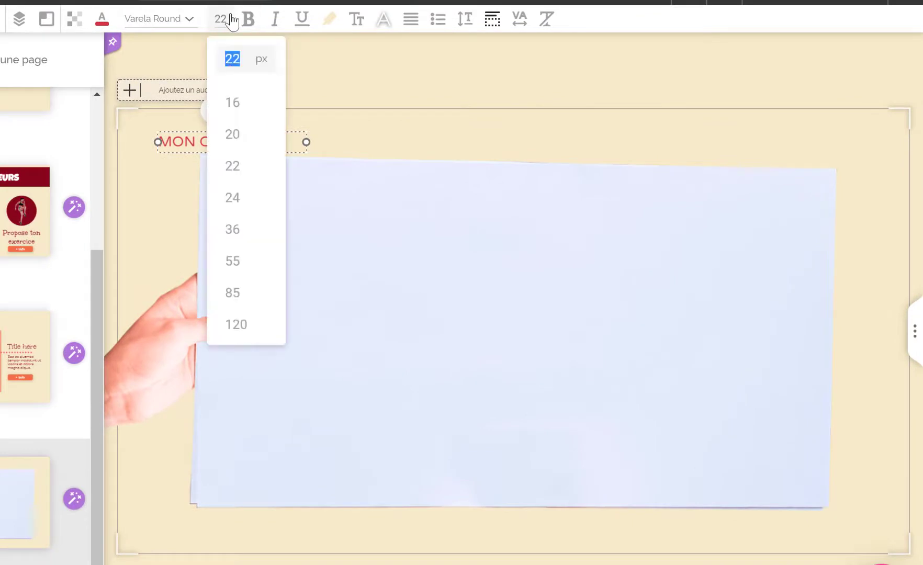
left_click(244, 261)
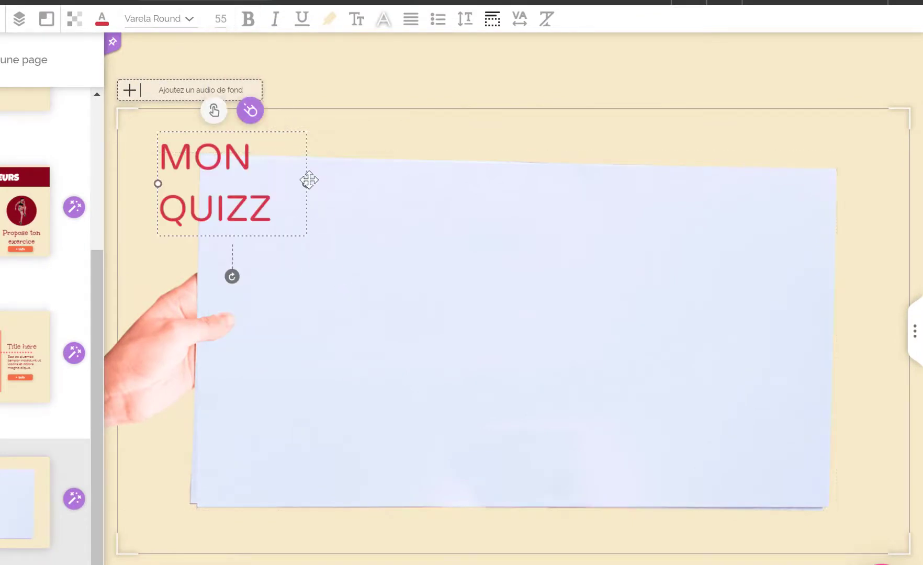
left_click_drag(306, 183, 423, 181)
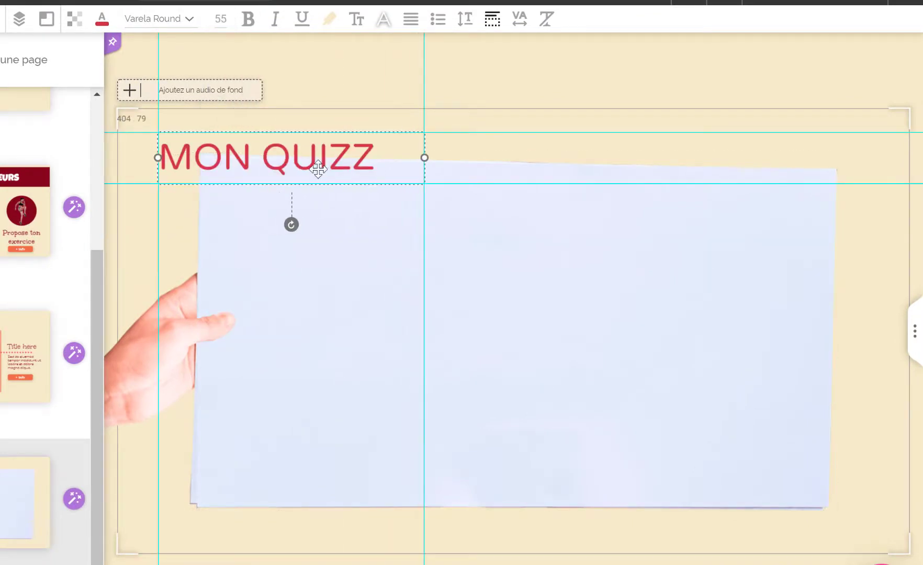
left_click_drag(319, 156, 306, 145)
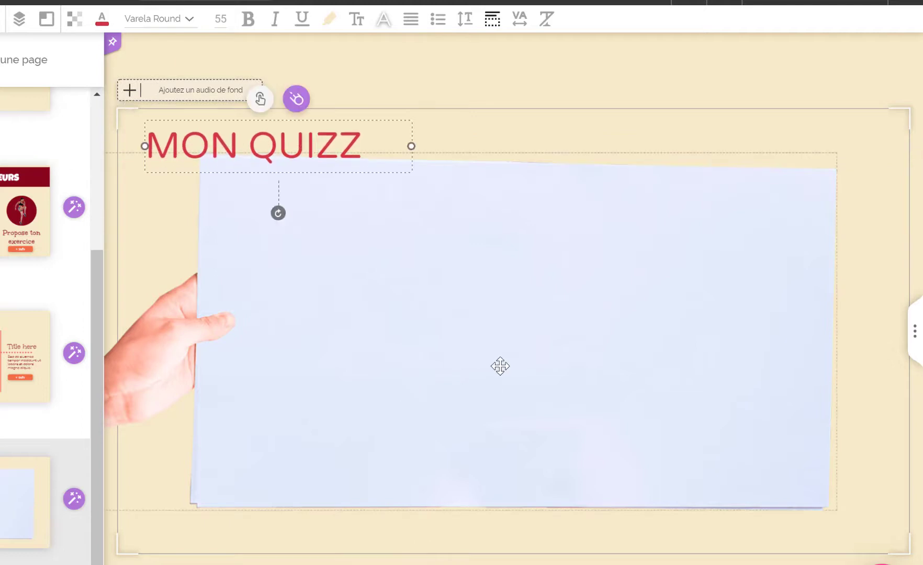
Enlarge the hand-held paper image and reposition it slightly lower left so it fills the page below the title
left_click(581, 392)
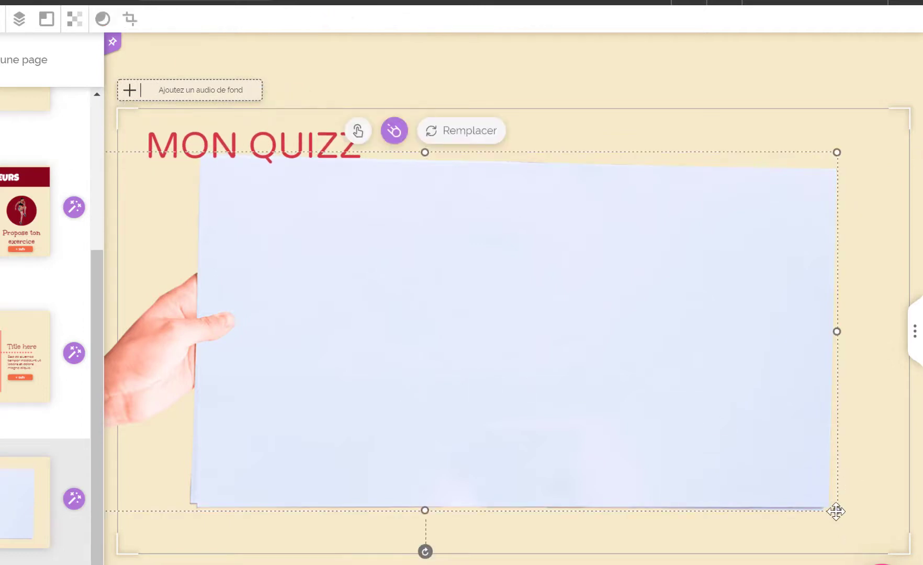
left_click_drag(838, 513, 871, 527)
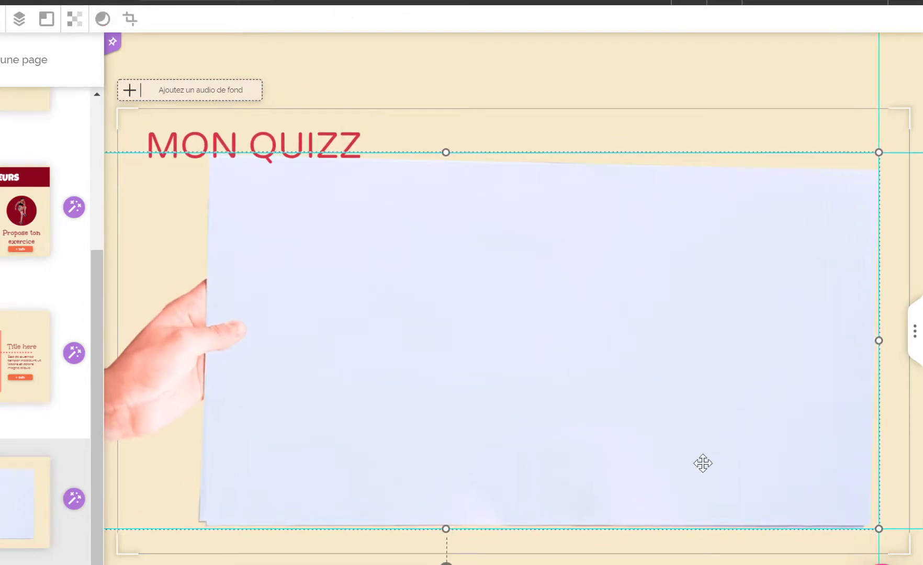
left_click_drag(703, 464, 681, 470)
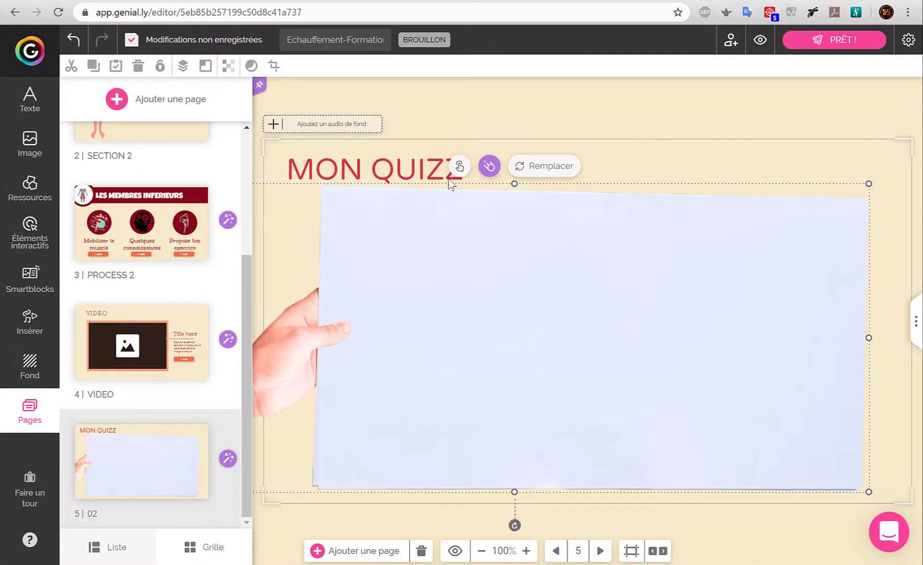
Duplicate the MON QUIZZ page and open the copy for editing
left_click(449, 180)
mouse_move(173, 461)
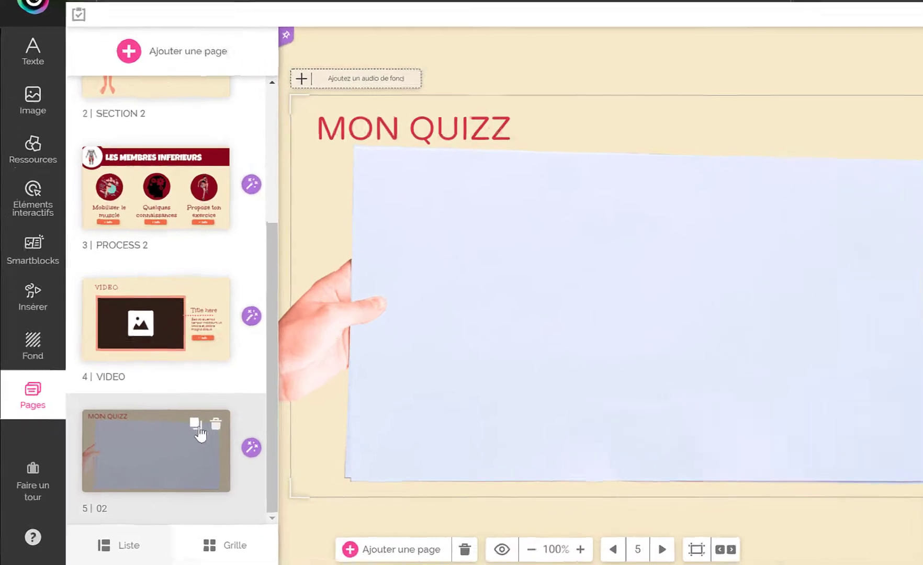
left_click(177, 438)
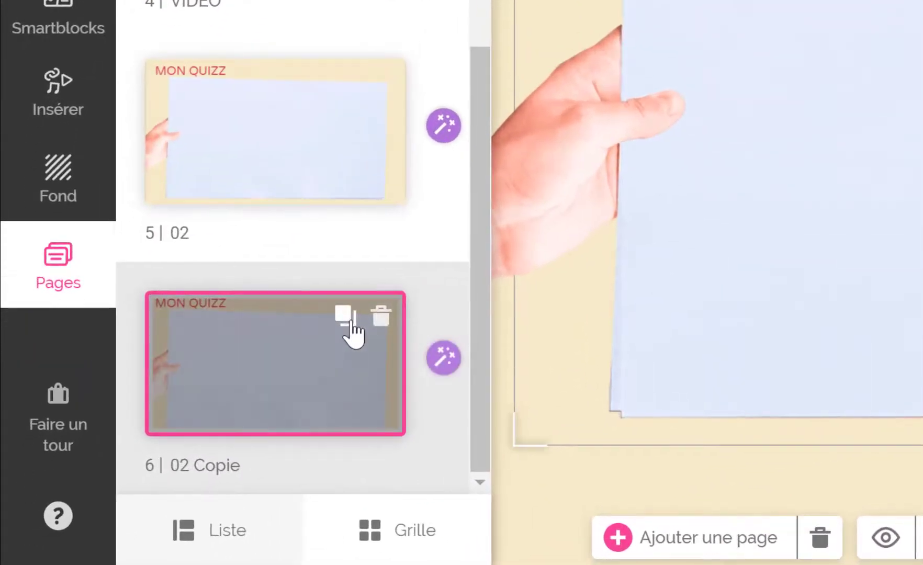
left_click(262, 163)
left_click(265, 365)
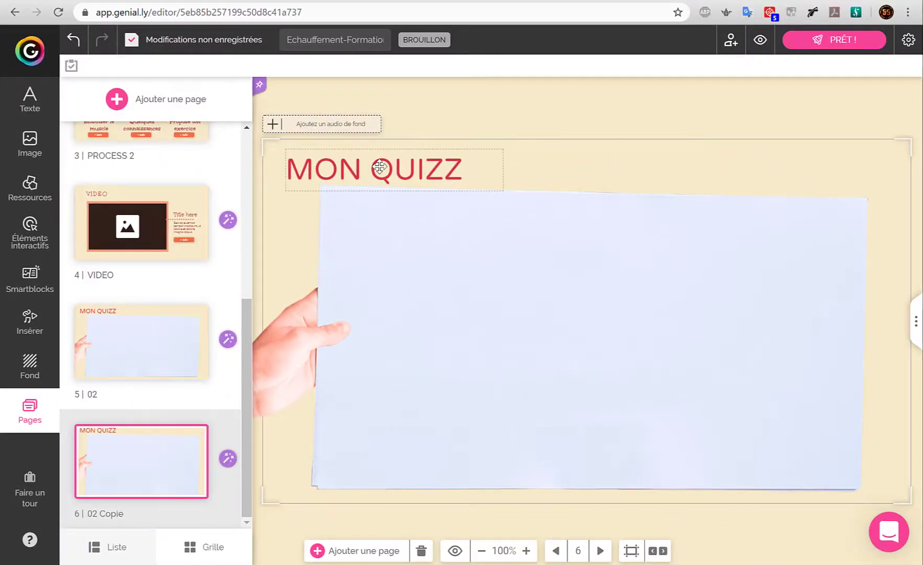
Replace the copied page's title with "ESPACE DE DEPÔT" and widen its text box so it fits on one line
left_click(380, 166)
left_click_drag(464, 170, 272, 156)
type("ESPACE DE DEP")
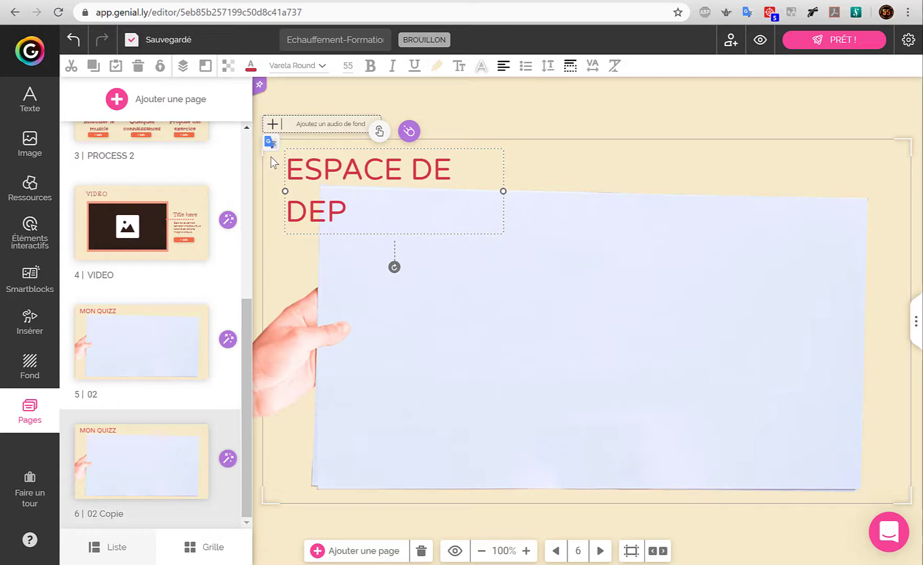
type("Ô")
key("BackSpace")
type("ÔT")
left_click_drag(537, 191, 641, 192)
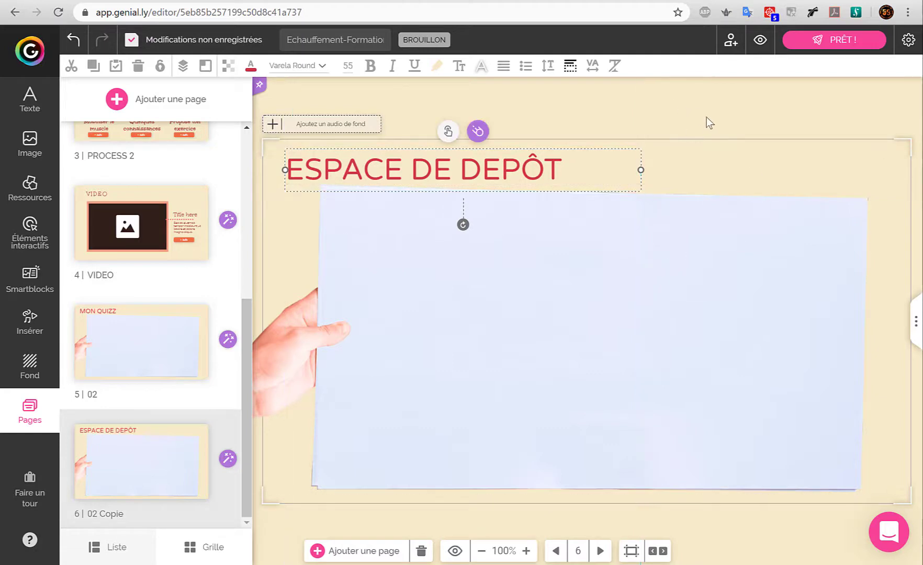
left_click(709, 123)
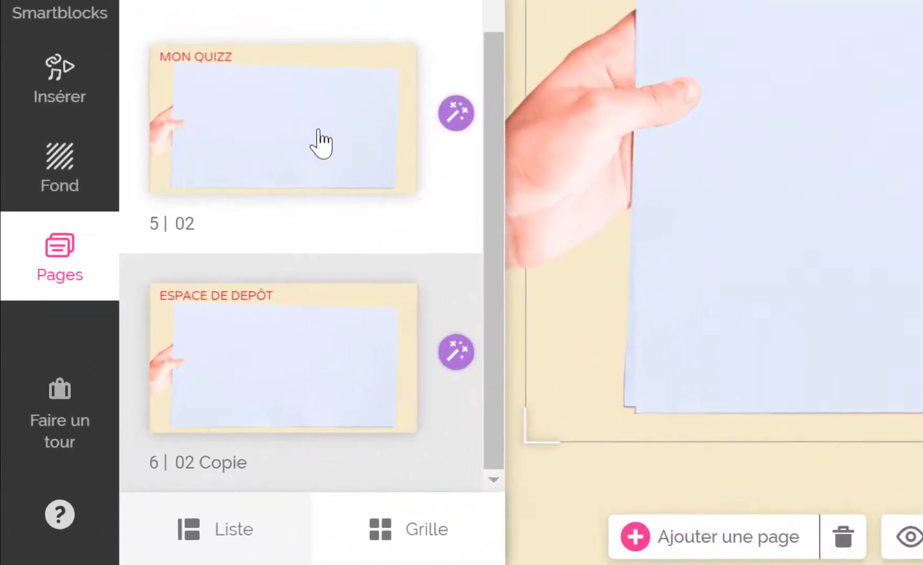
Rename page 5, the MON QUIZZ page, as CONNAISSANCE
mouse_move(153, 375)
left_click(205, 226)
left_click_drag(205, 226, 173, 227)
type("CONN")
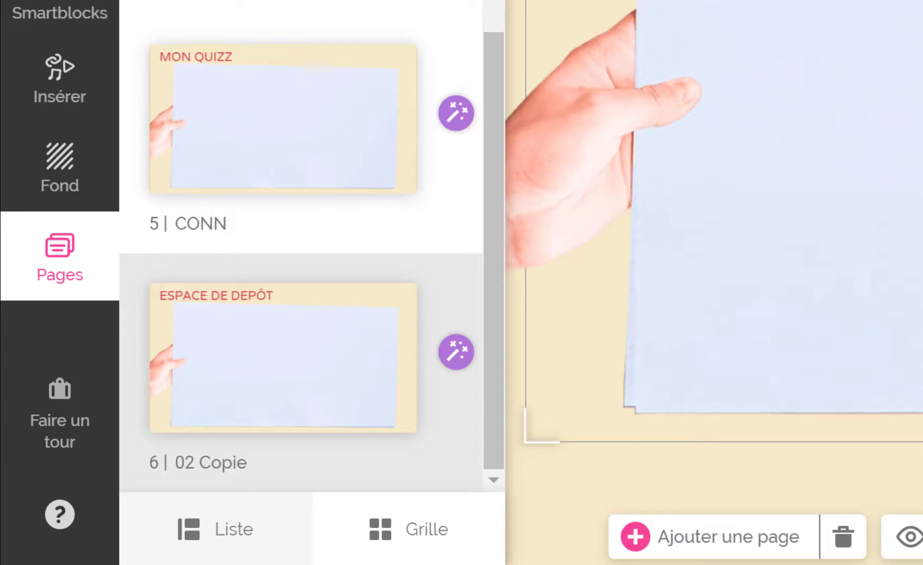
type("AISSANCE")
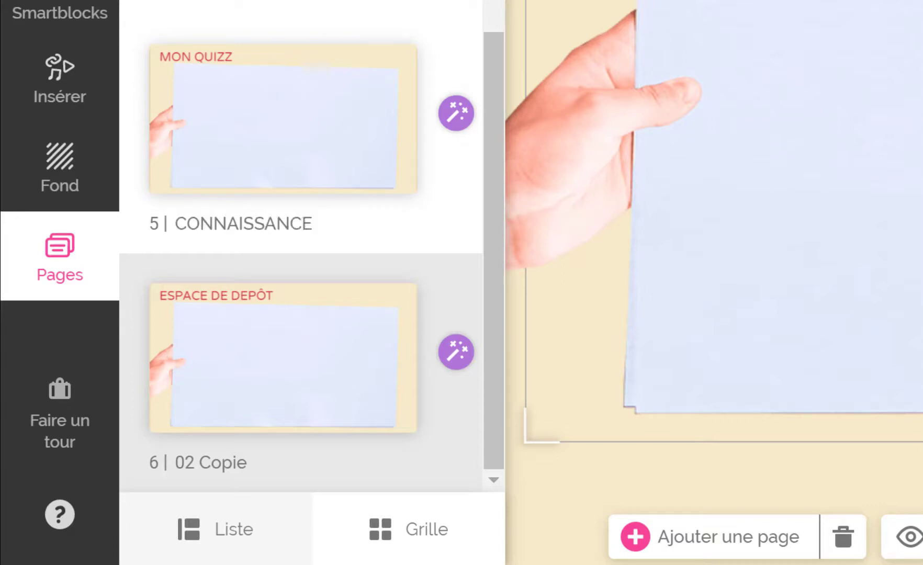
Rename page 6, the duplicated page, as ESPACE DE DEPÔT
left_click(207, 453)
left_click_drag(249, 462, 140, 462)
type("ES")
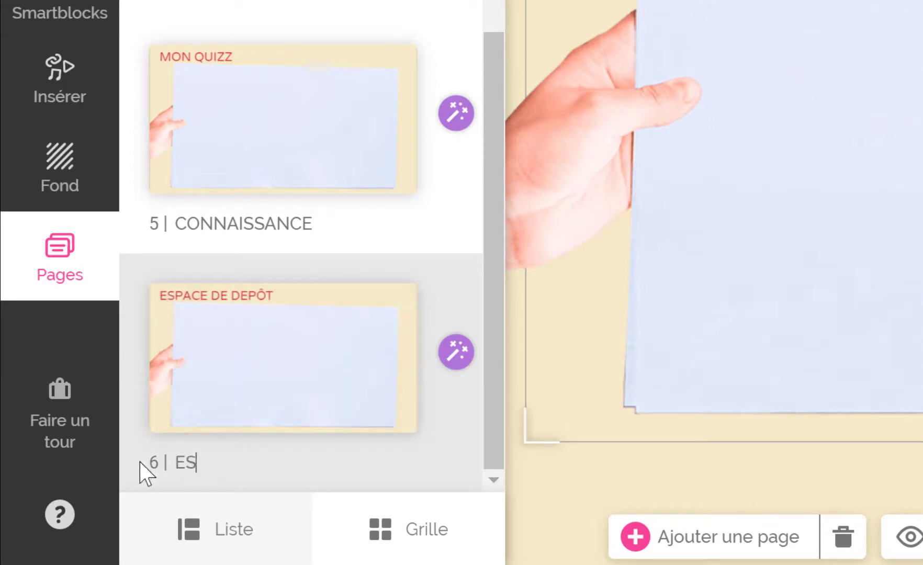
type("PACE DE DEP")
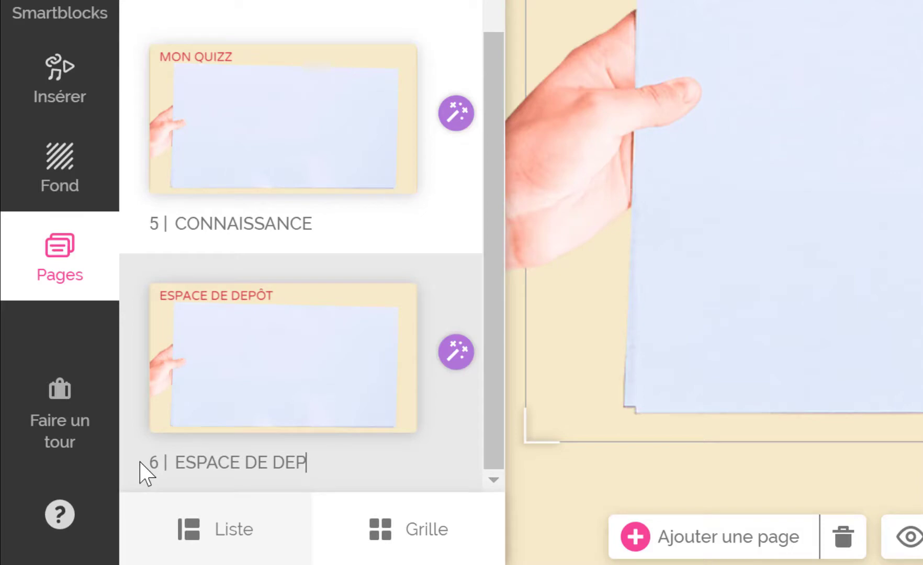
type("ÔT")
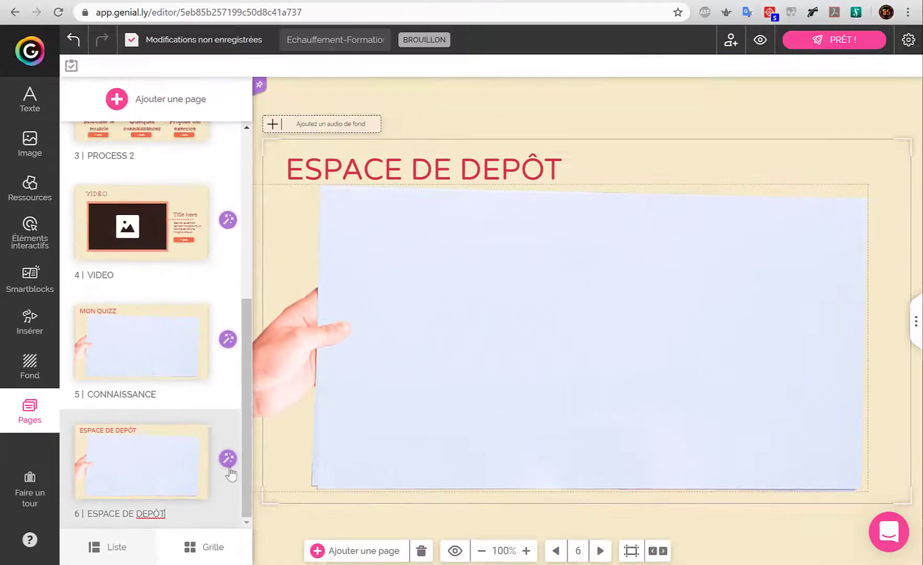
left_click(532, 113)
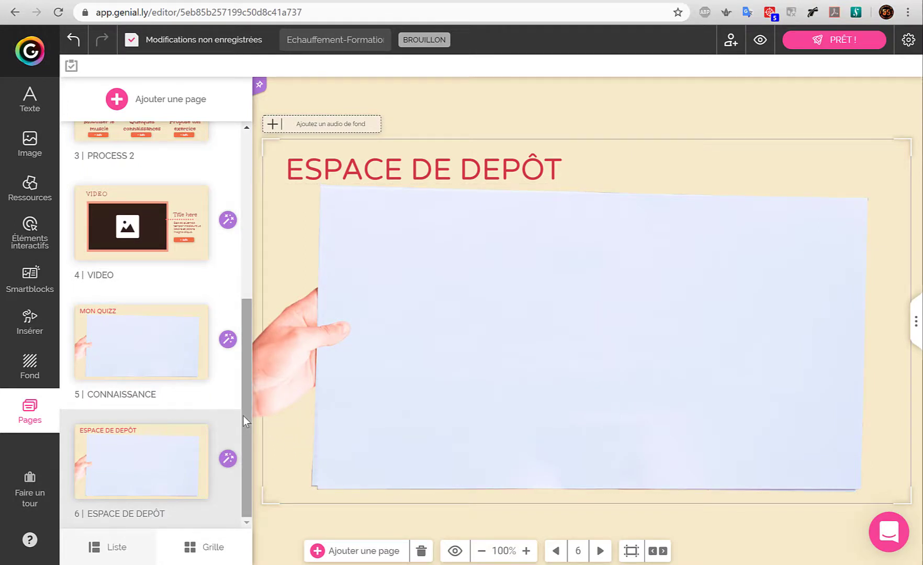
Review the presentation's structure by viewing the COVER, SECTION 2 and PROCESS 2 pages and the list of remaining pages
left_click_drag(243, 416, 292, 212)
left_click(139, 181)
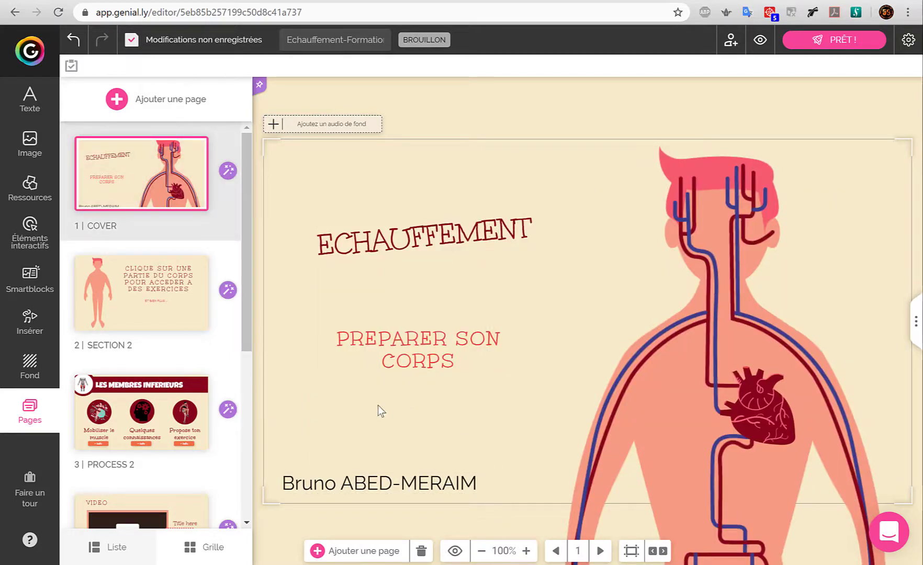
left_click(181, 323)
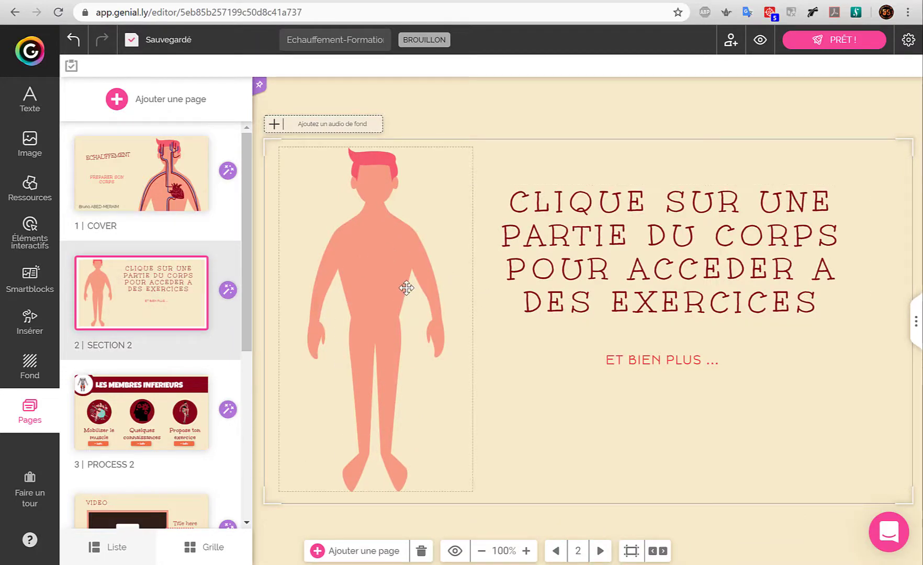
left_click(161, 446)
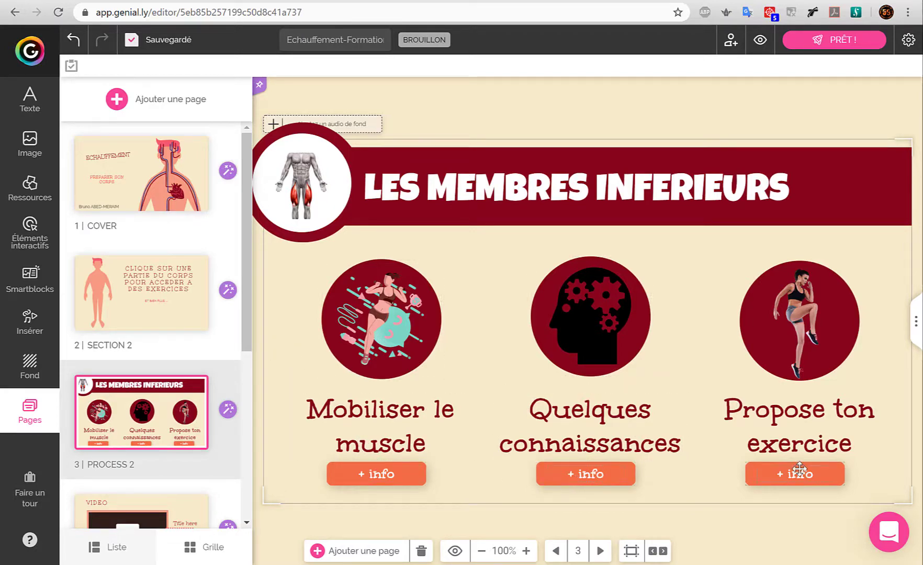
scroll(157, 324, "down", 4)
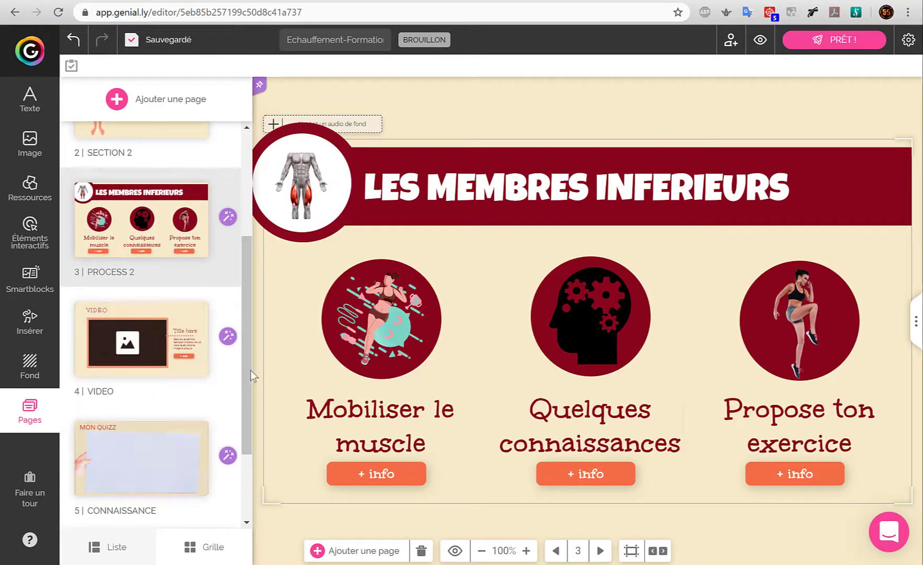
left_click_drag(244, 421, 193, 254)
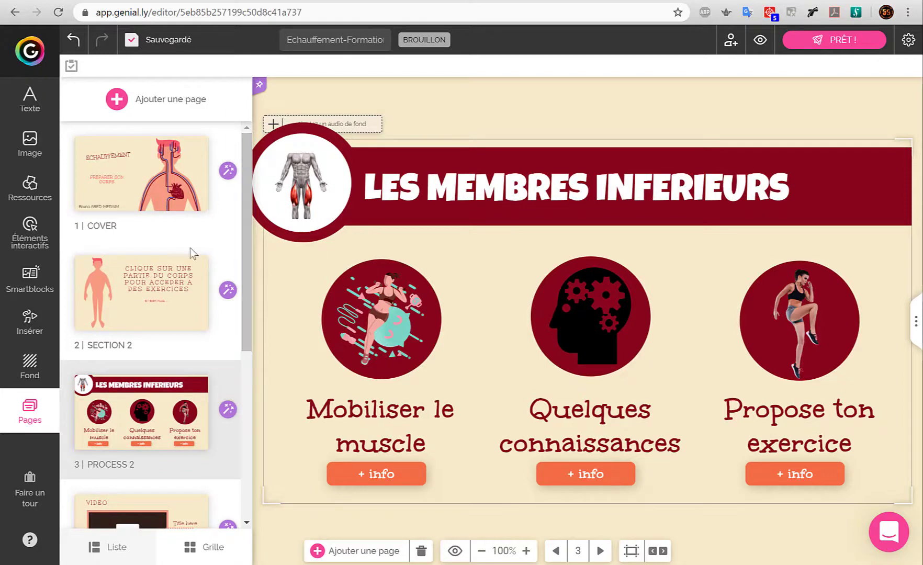
Add a dark grey START text button to the COVER page and place it centred below the PREPARER SON CORPS subtitle
left_click(118, 184)
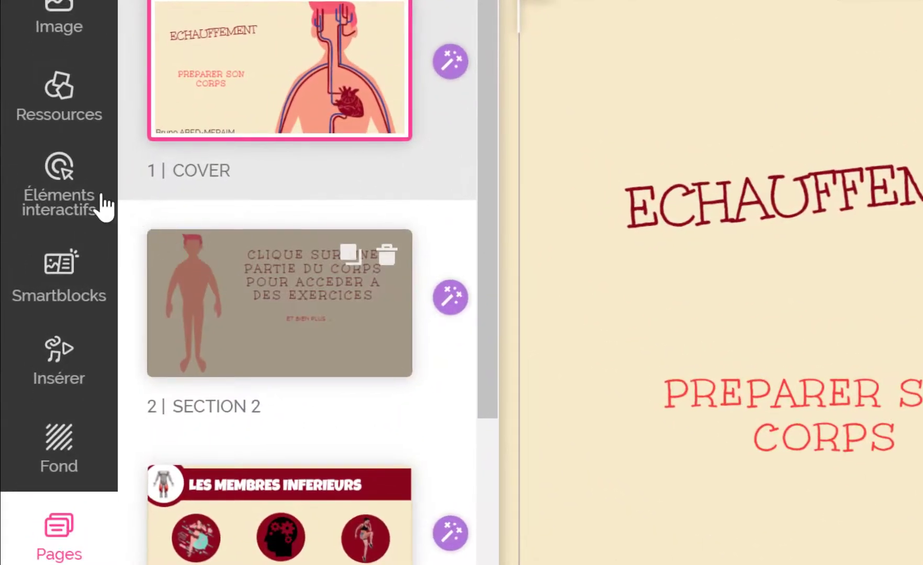
left_click(62, 194)
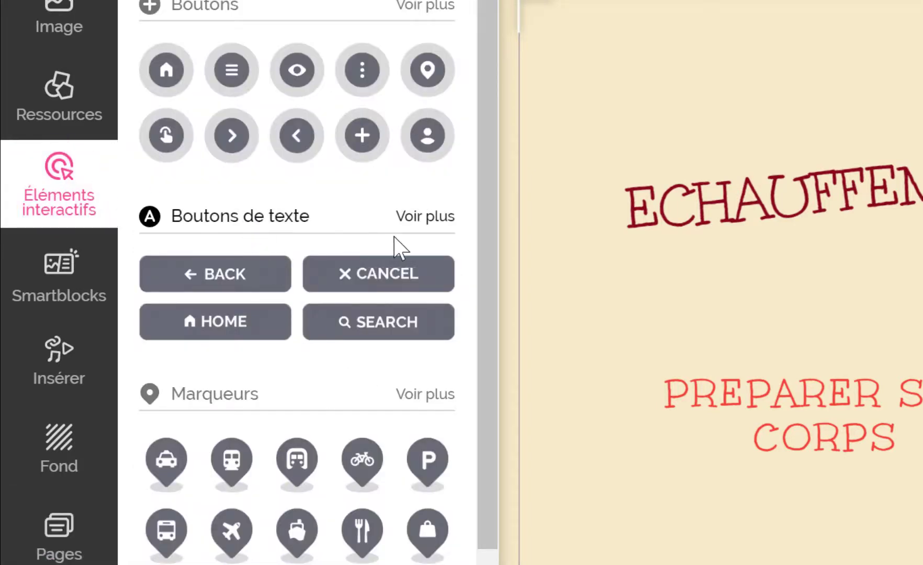
left_click(451, 224)
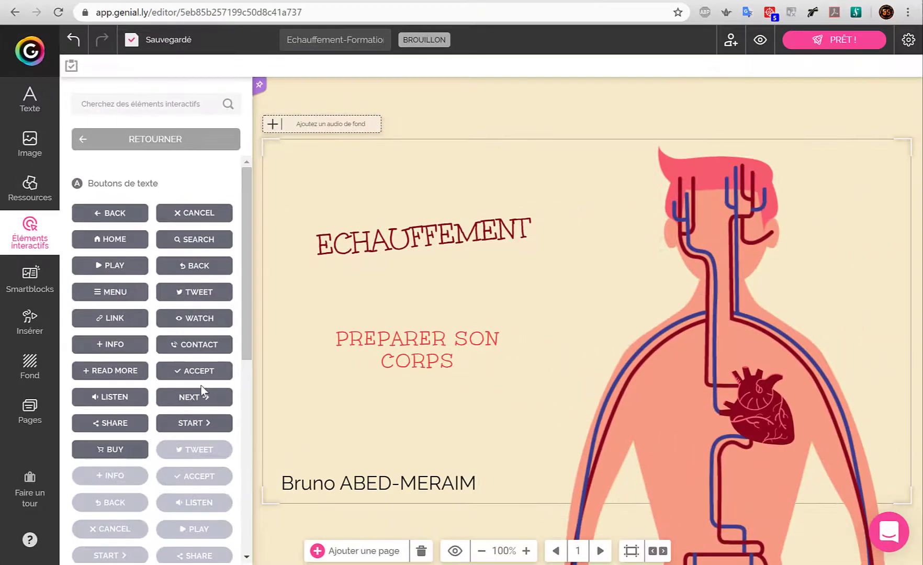
left_click(205, 426)
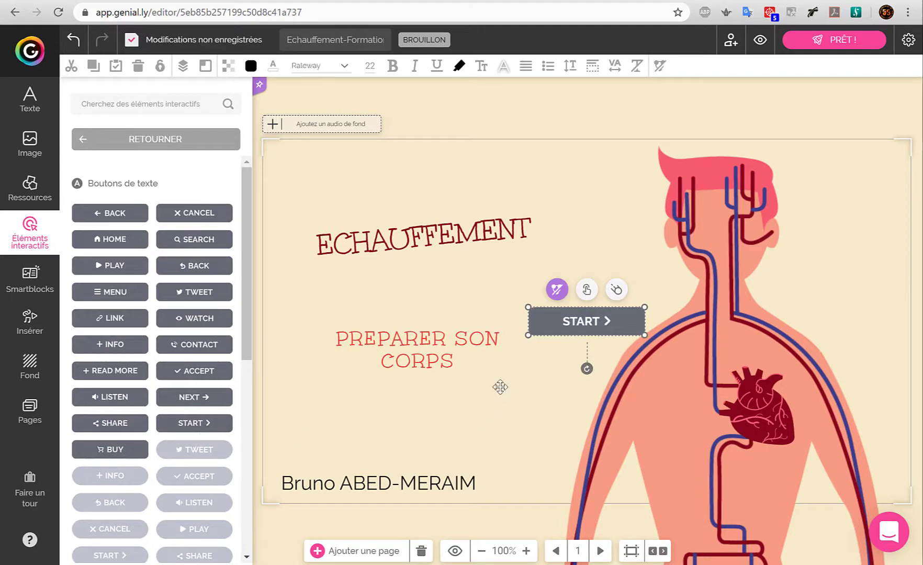
left_click_drag(630, 330, 453, 428)
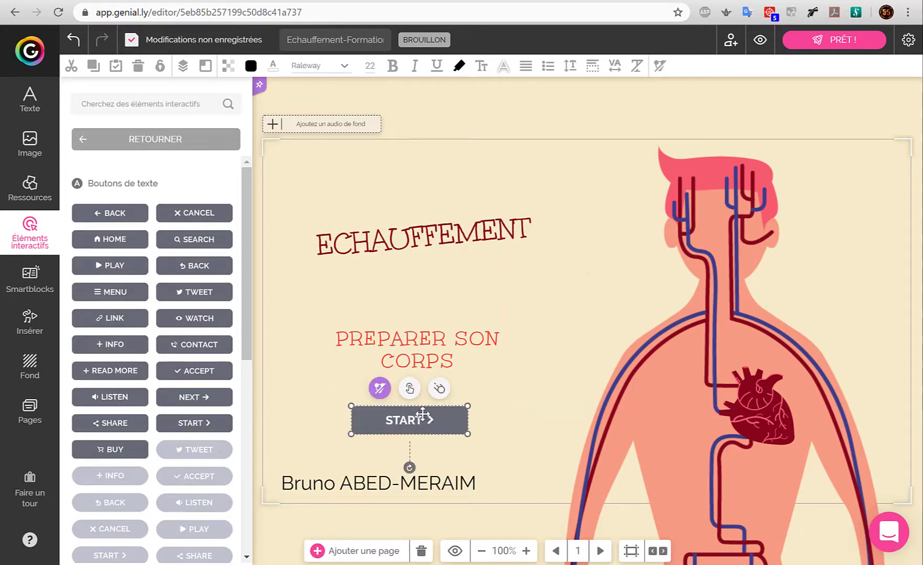
left_click_drag(463, 424, 472, 425)
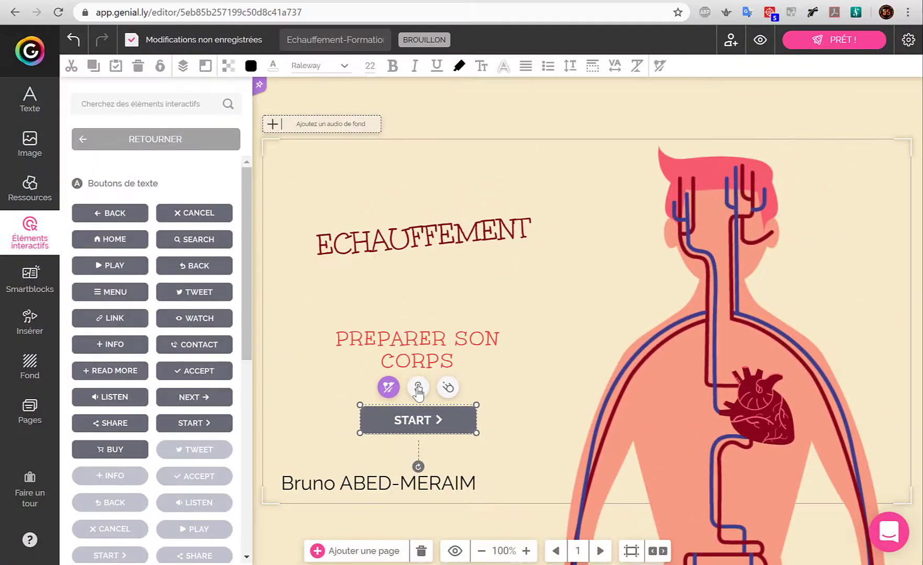
Give the START button a go-to-page interaction leading to the SECTION 2 page and save it
left_click(382, 153)
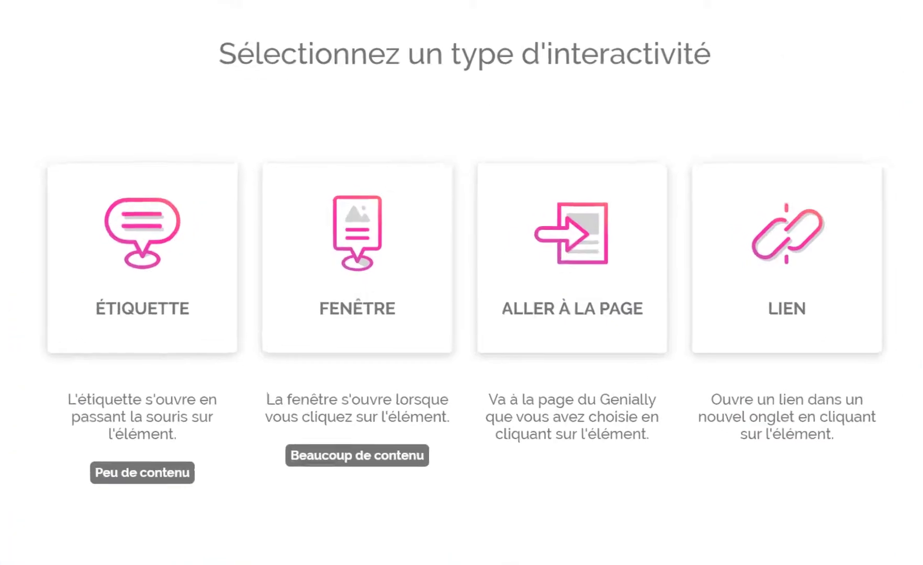
mouse_move(196, 289)
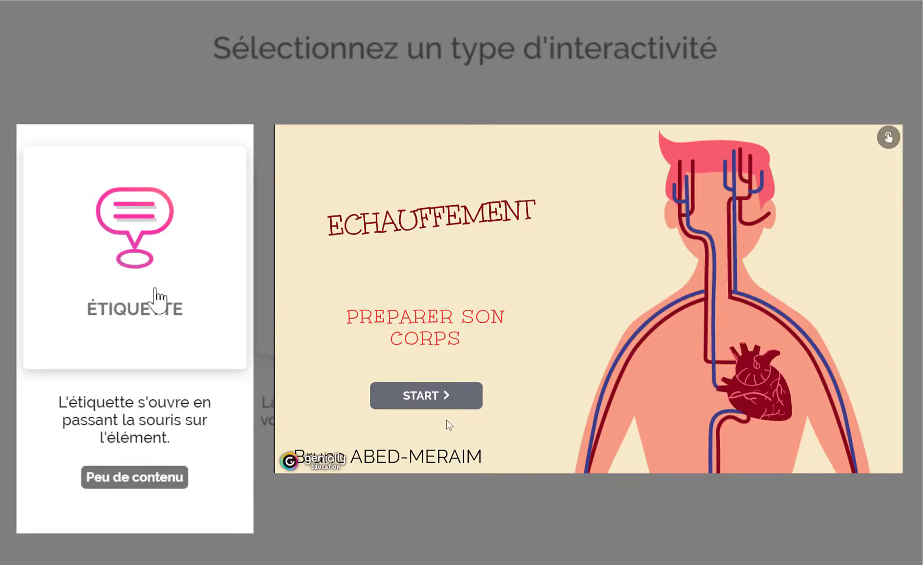
mouse_move(415, 317)
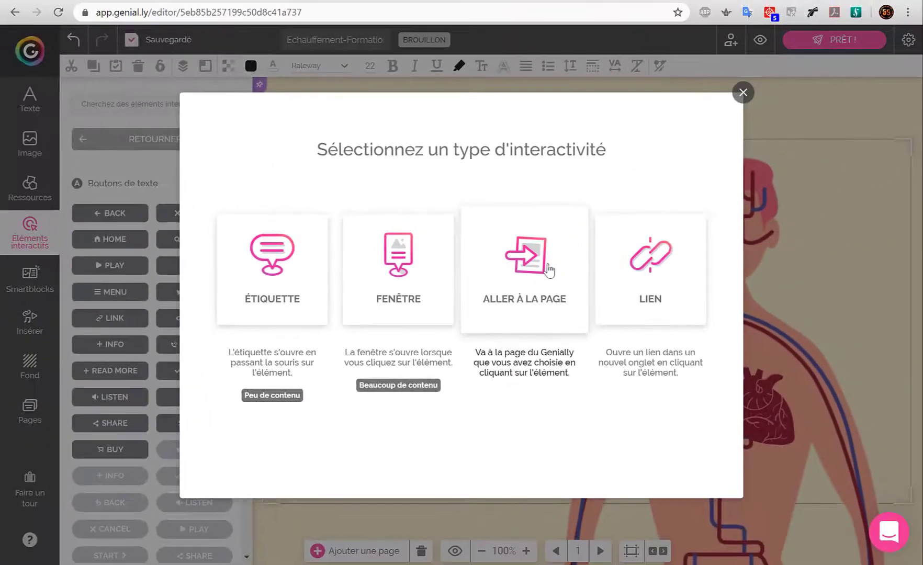
left_click(549, 270)
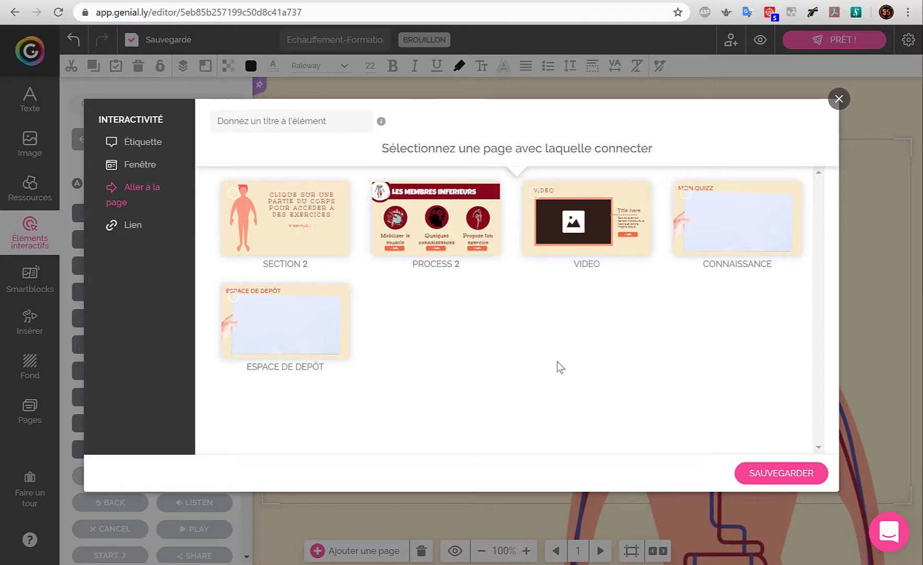
left_click(234, 198)
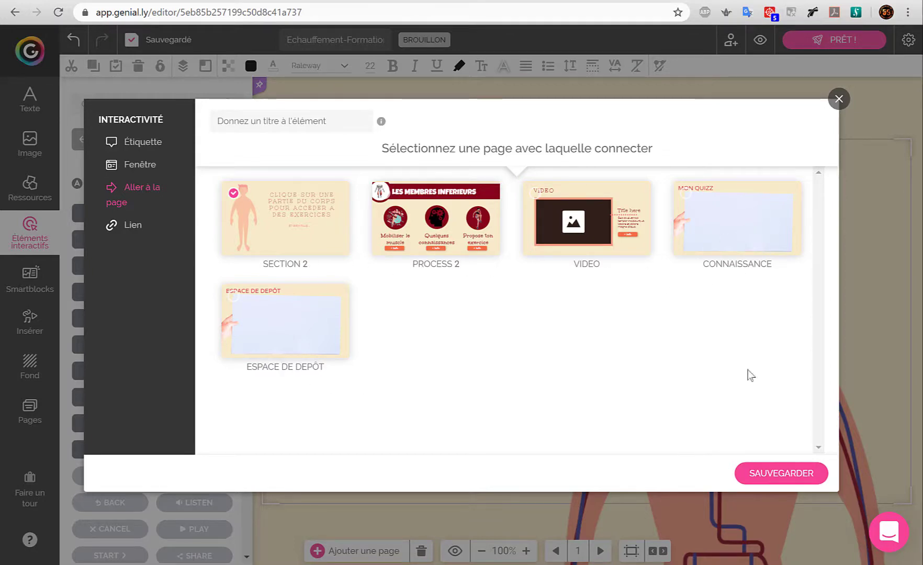
left_click(765, 476)
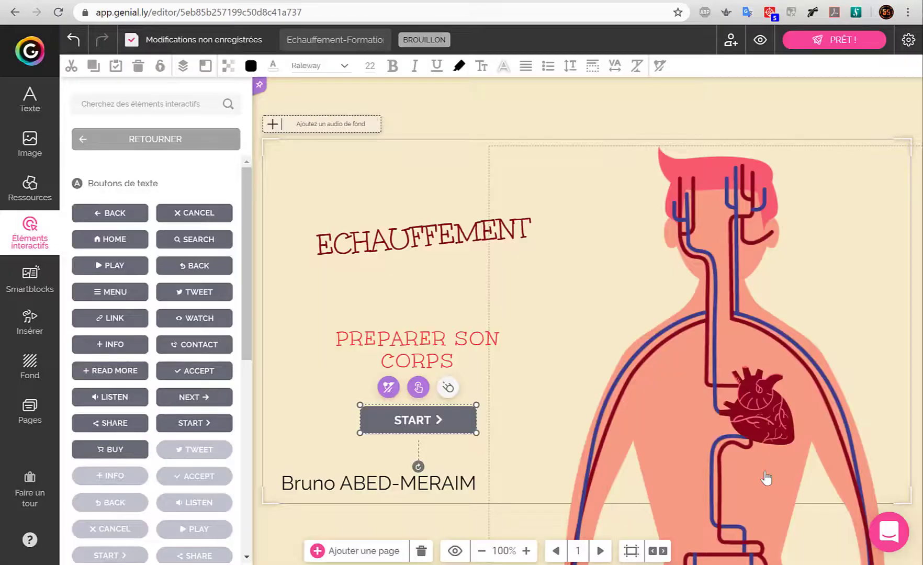
Preview the presentation to test the START button's page link and return to editing
left_click(758, 41)
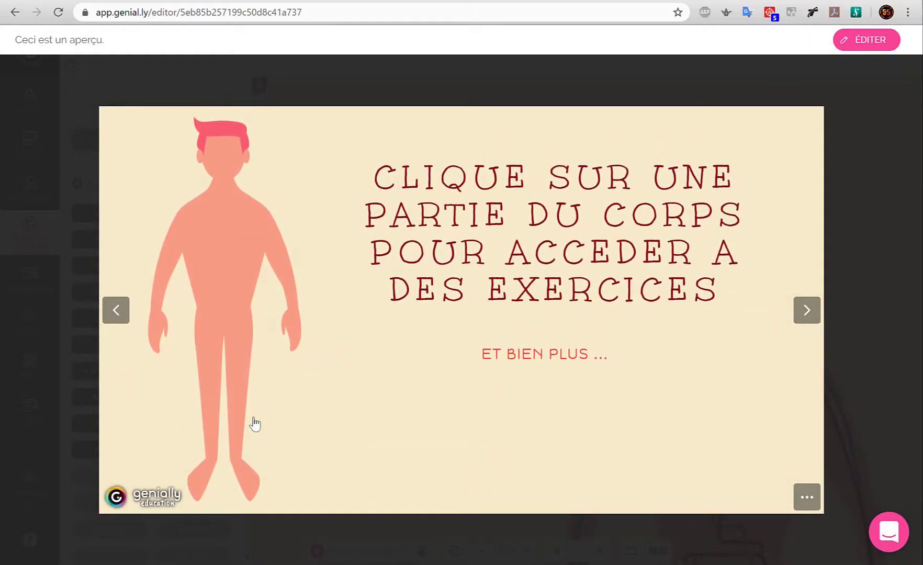
left_click(905, 236)
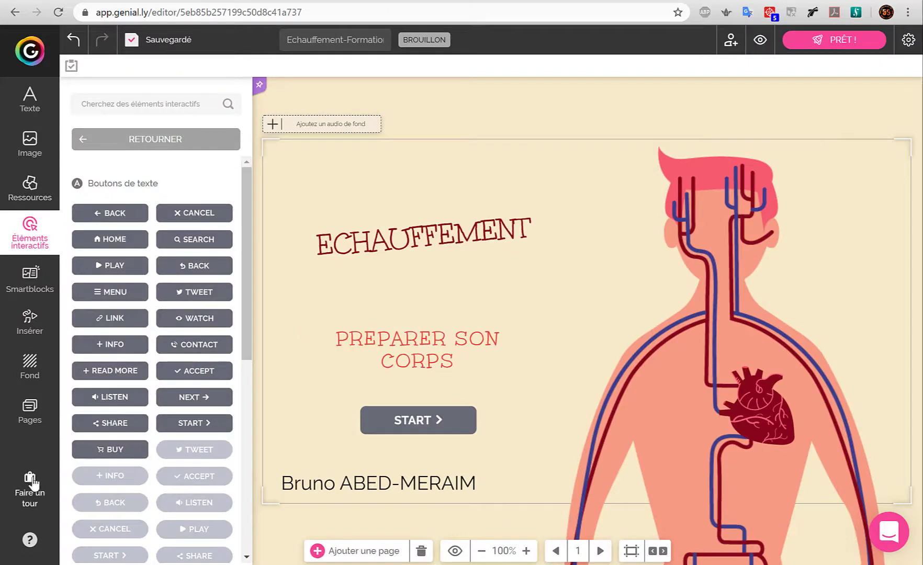
Compare the SECTION 2 body page with the LES MEMBRES INFERIEURS page, ending on SECTION 2
left_click(26, 413)
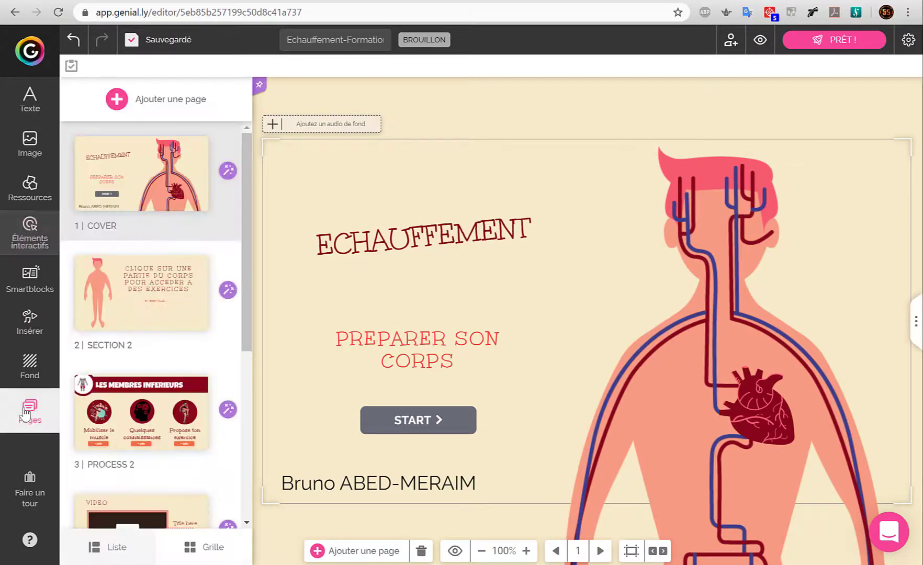
left_click(124, 315)
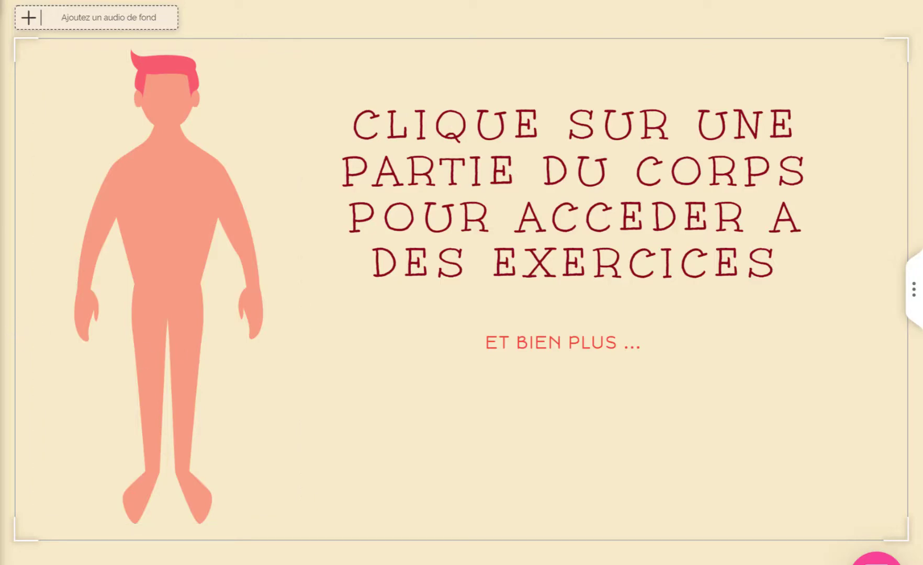
key("Down")
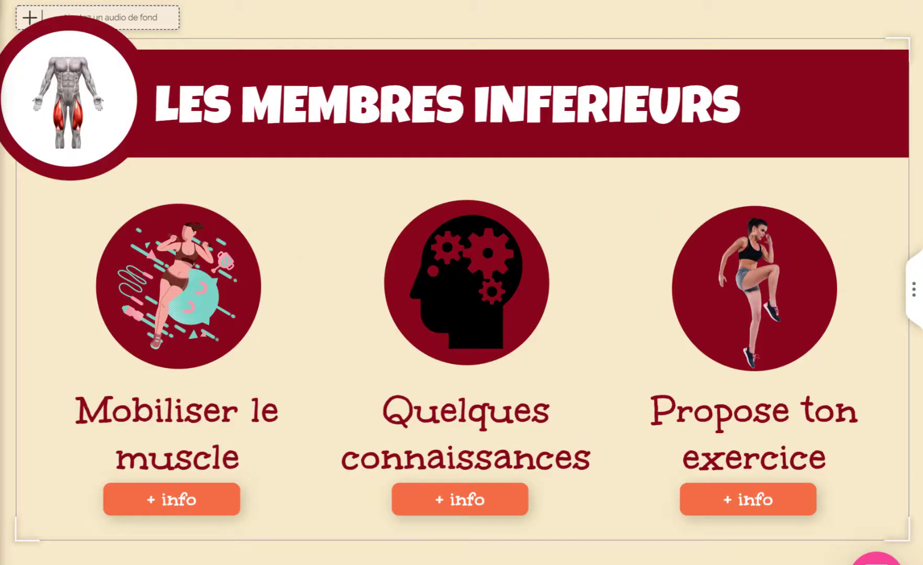
key("Up")
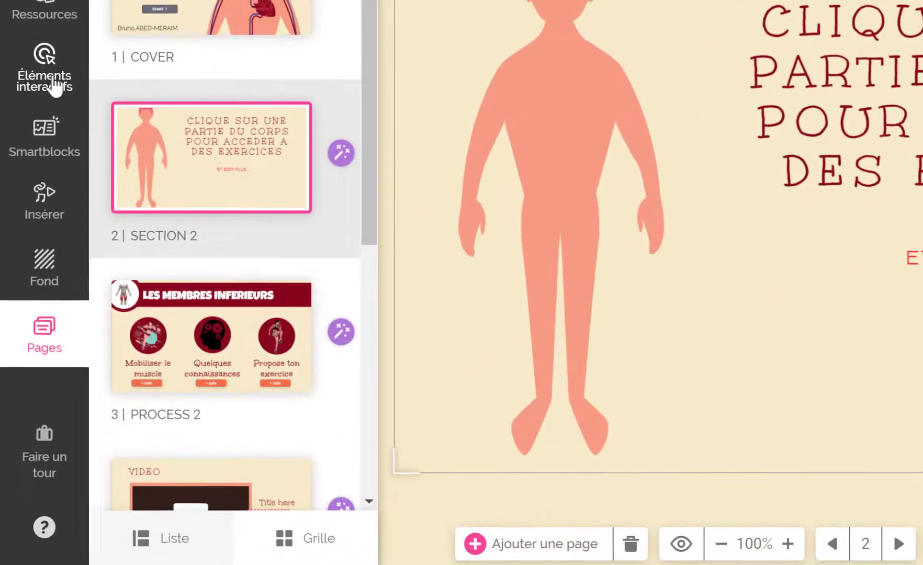
Add an invisible zone to the SECTION 2 page and fit it over the figure's legs, from hips to feet
left_click(54, 82)
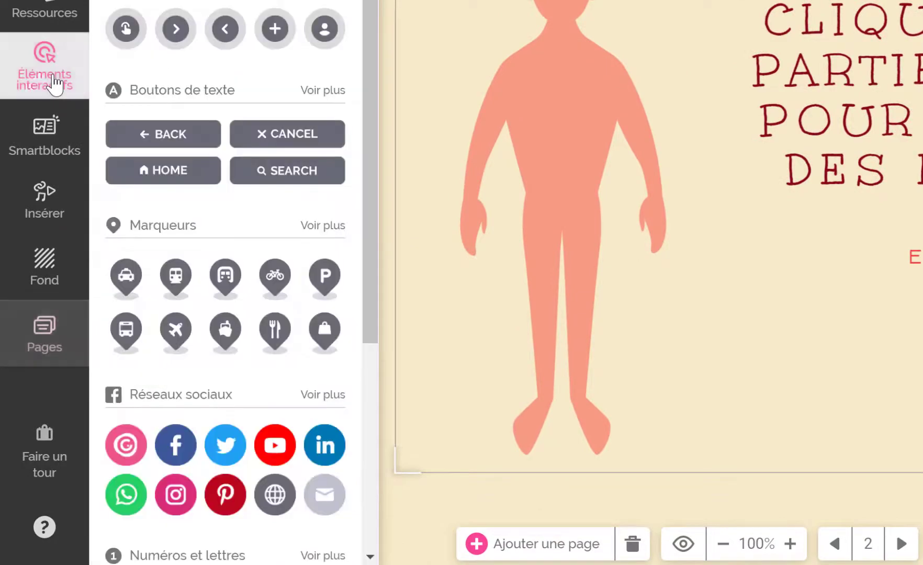
scroll(340, 145, "down", 5)
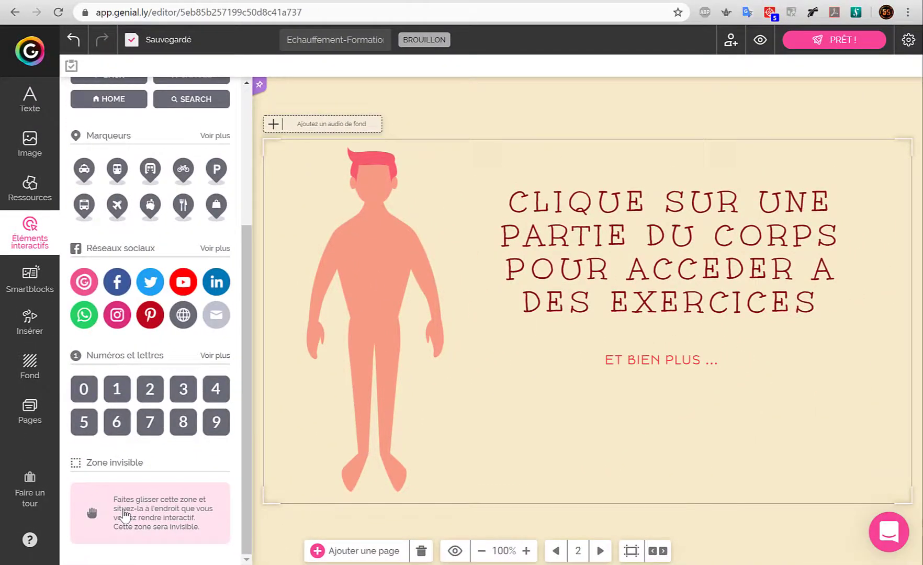
left_click(157, 515)
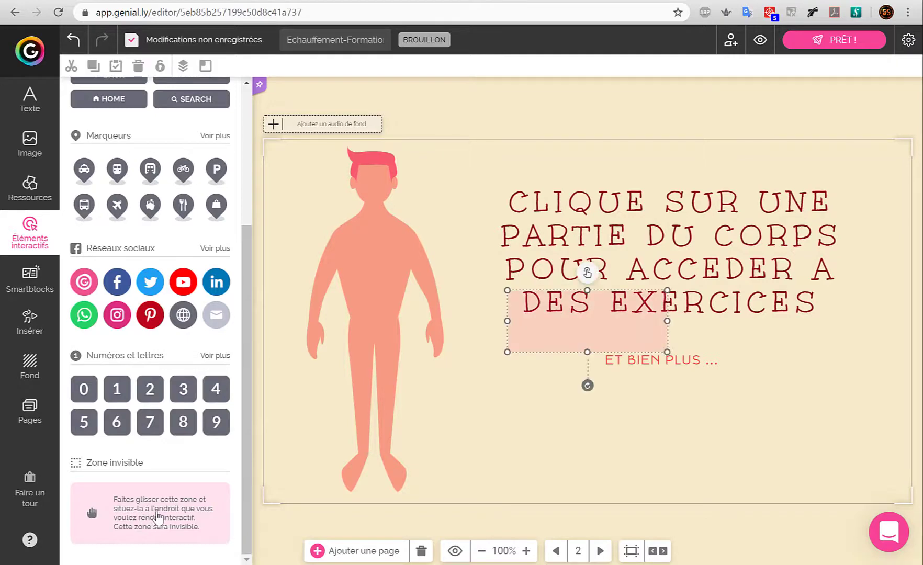
left_click_drag(610, 324, 406, 351)
left_click_drag(368, 403, 360, 495)
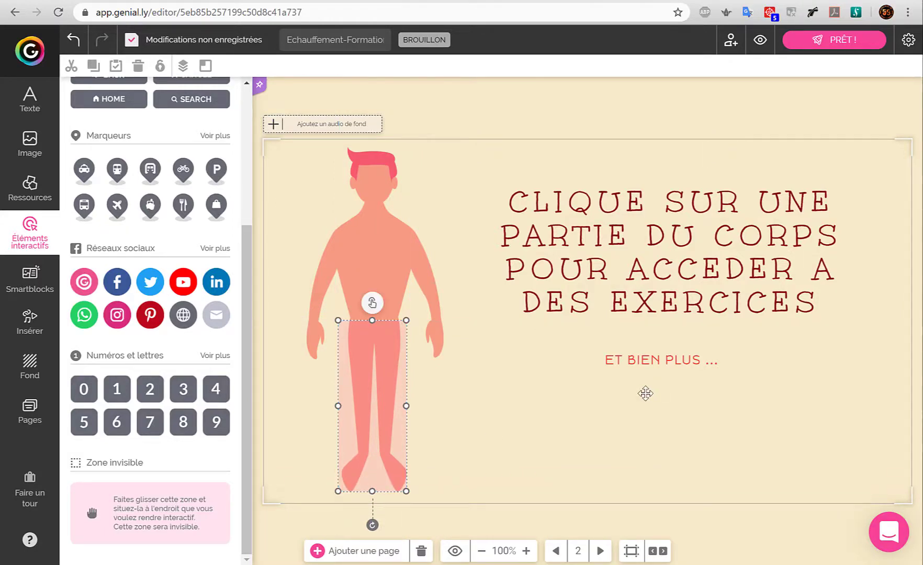
Give the invisible zone over the legs a go-to-page interaction leading to the PROCESS 2 page and save it
left_click(39, 417)
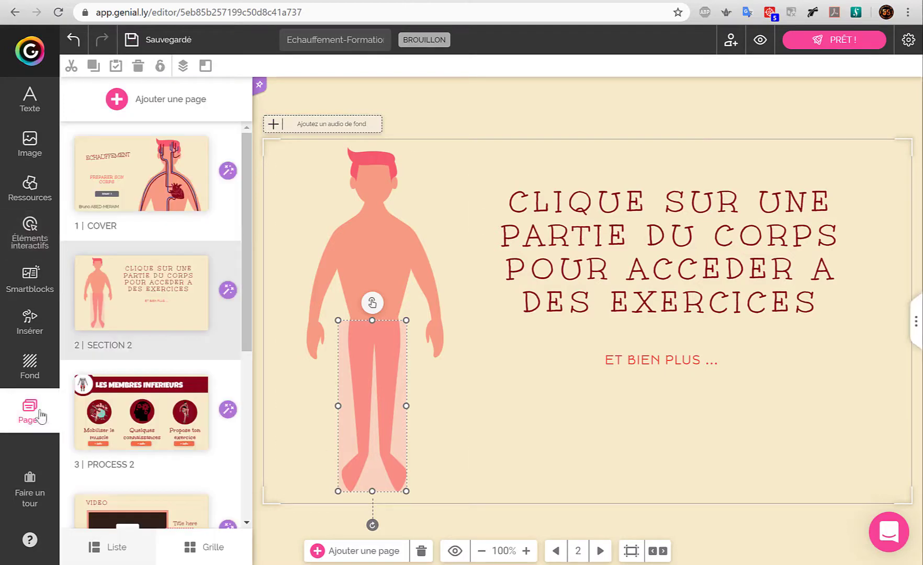
mouse_move(102, 400)
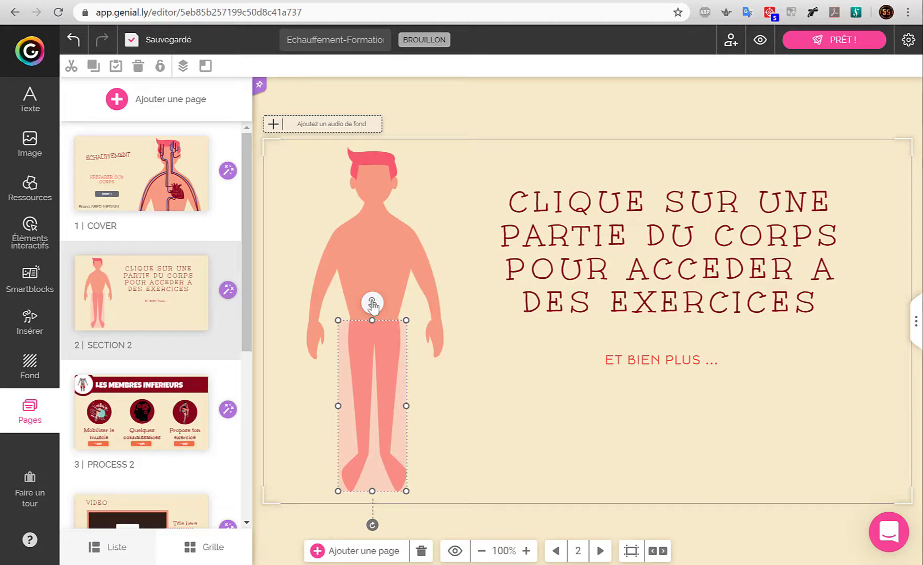
left_click(372, 304)
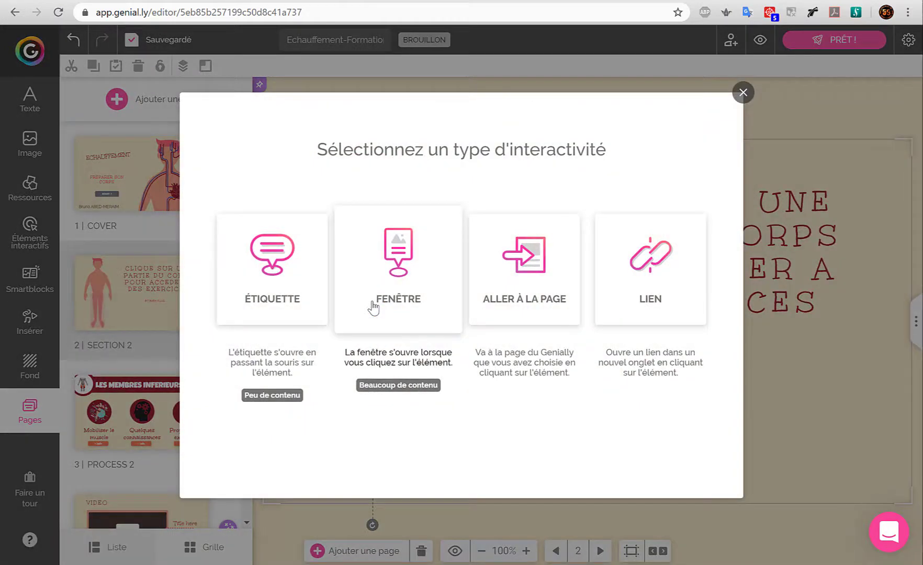
left_click(533, 273)
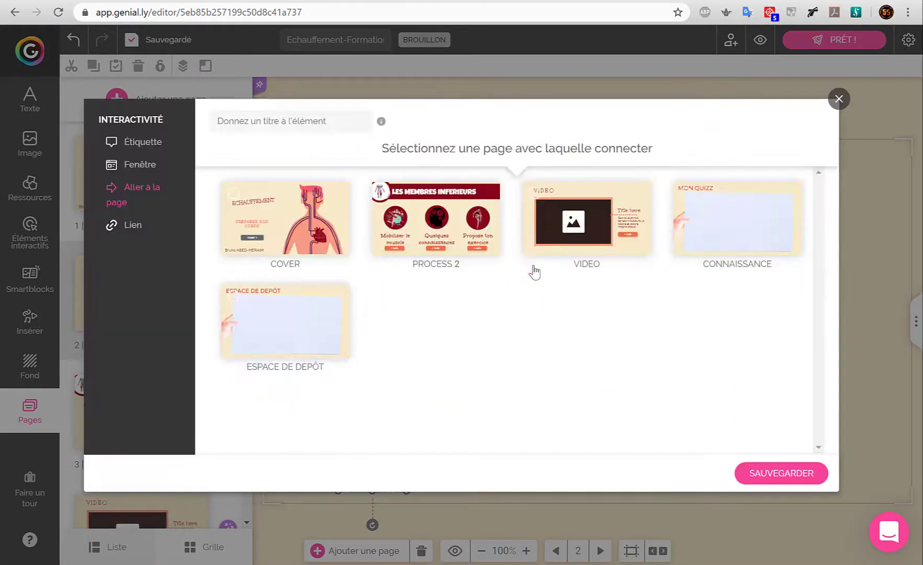
left_click(410, 211)
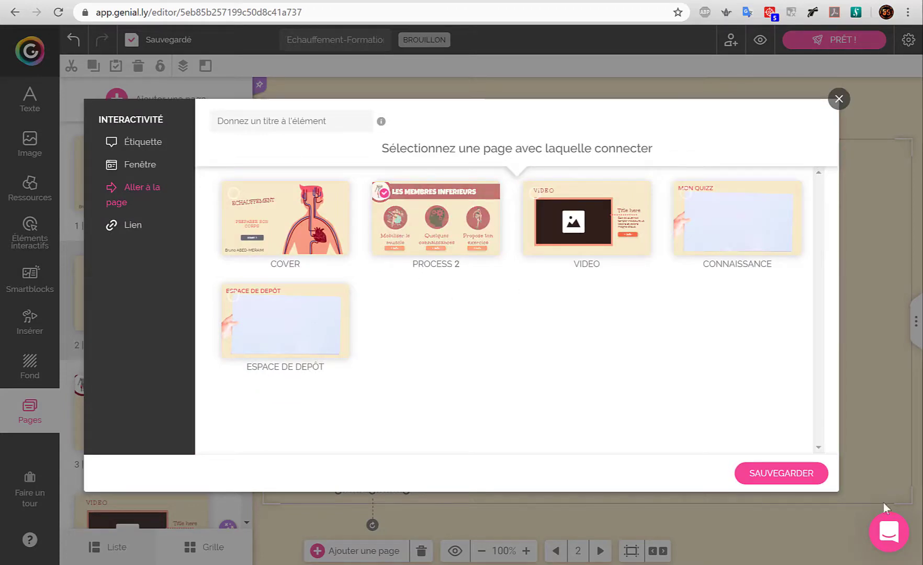
left_click(795, 479)
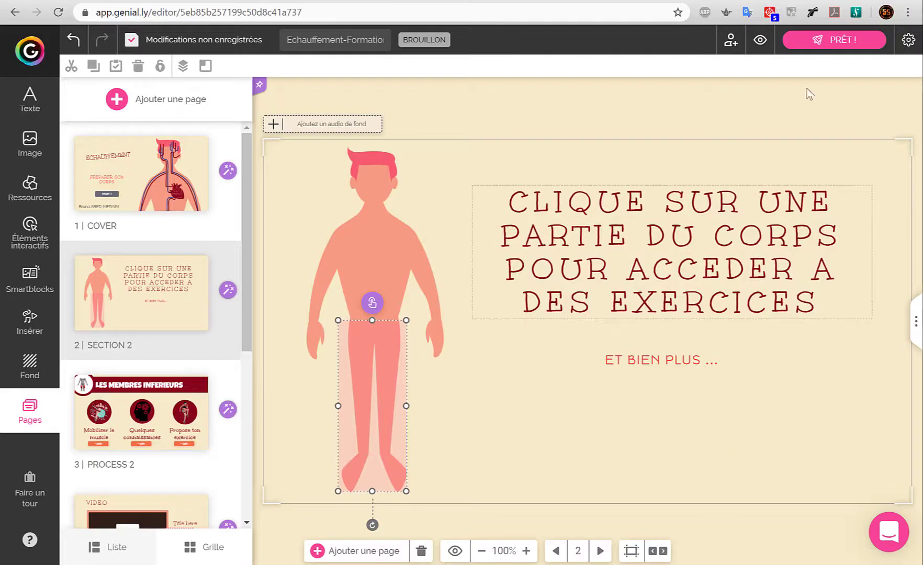
Preview the SECTION 2 page to test the link on the figure's legs and return to editing
left_click(760, 40)
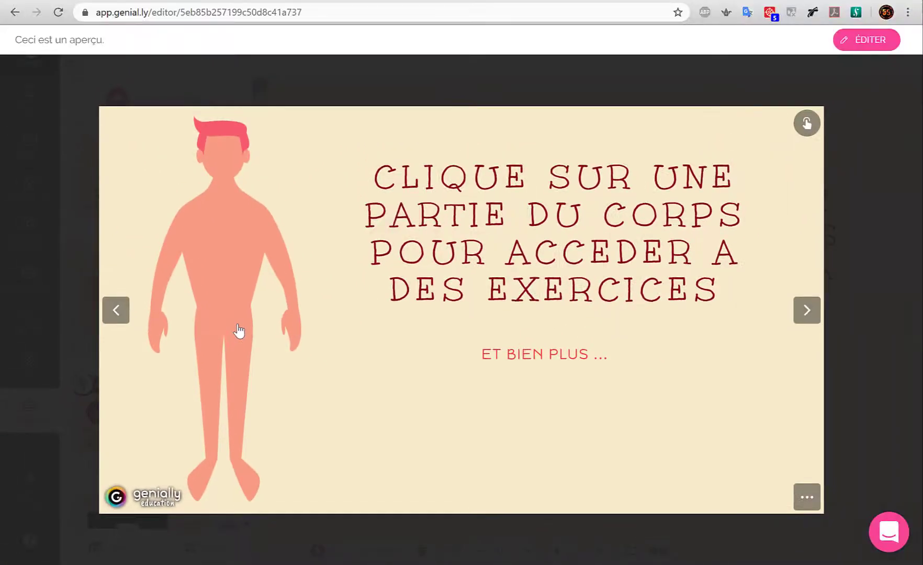
left_click(239, 331)
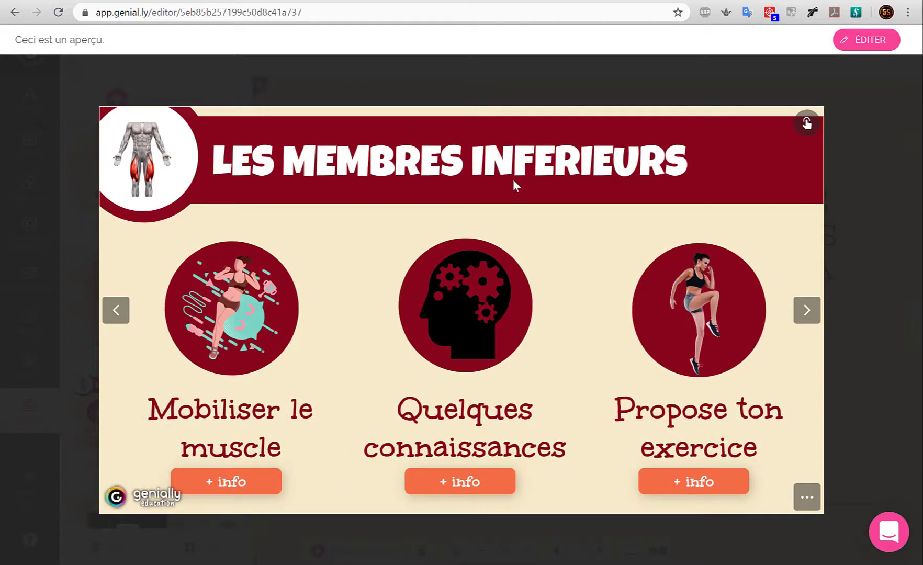
left_click(846, 141)
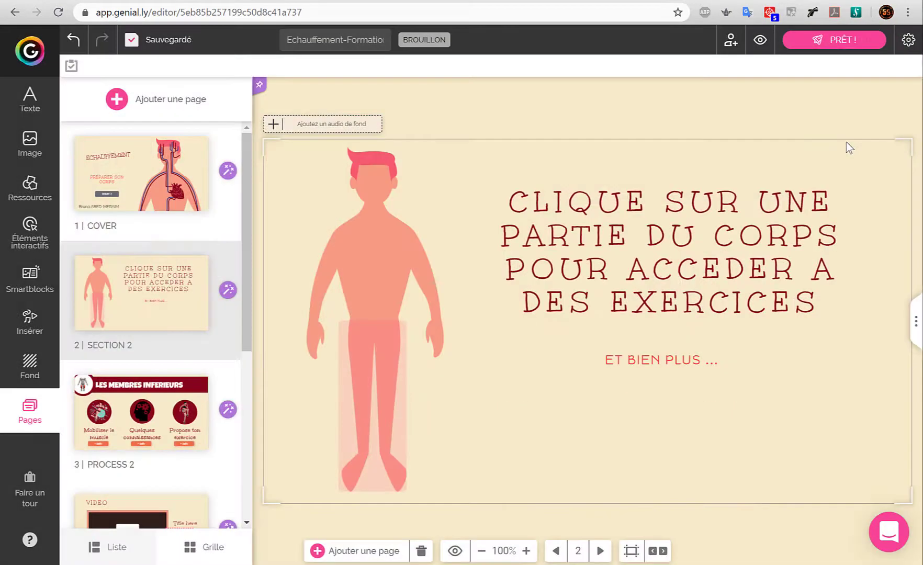
On the LES MEMBRES INFERIEURS page, link the + info button under Mobiliser le muscle to the VIDEO page and save it
scroll(248, 200, "down", 3)
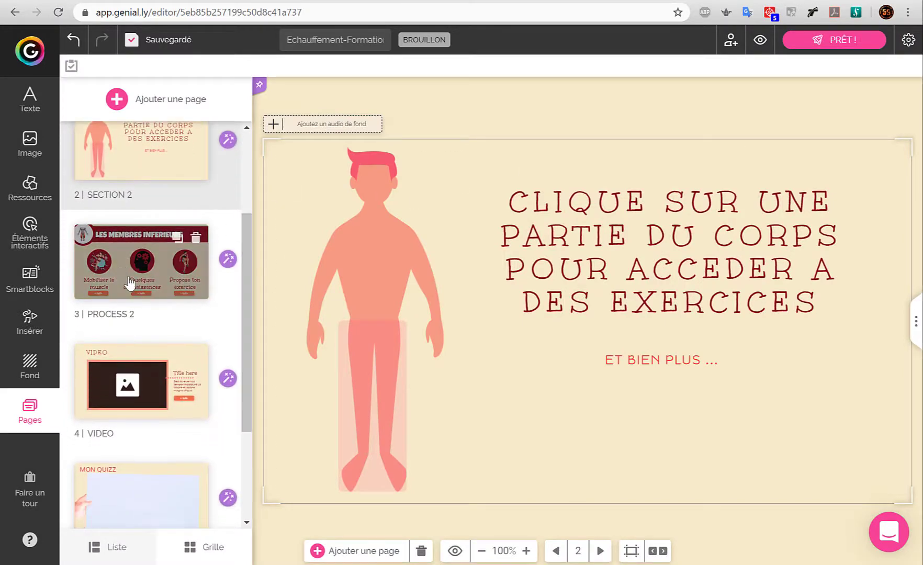
left_click(124, 266)
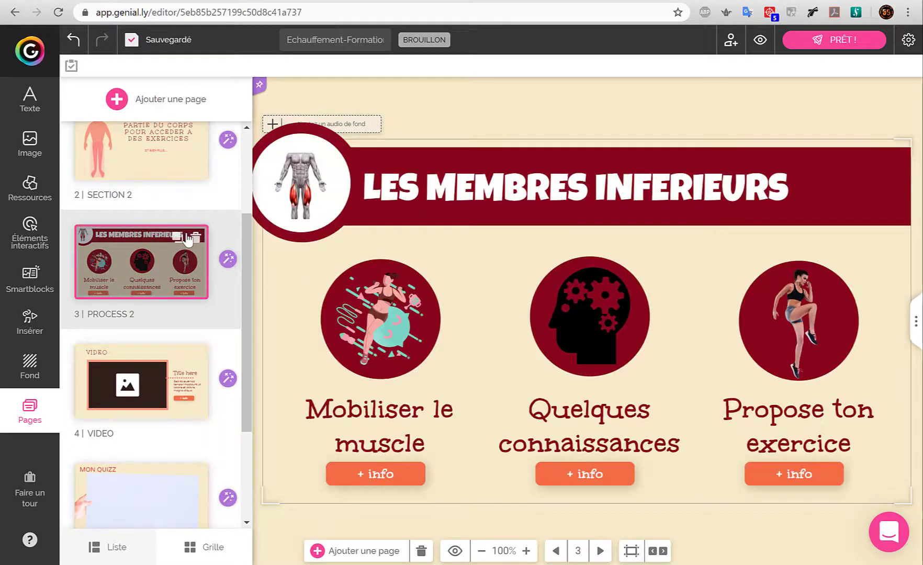
left_click(383, 478)
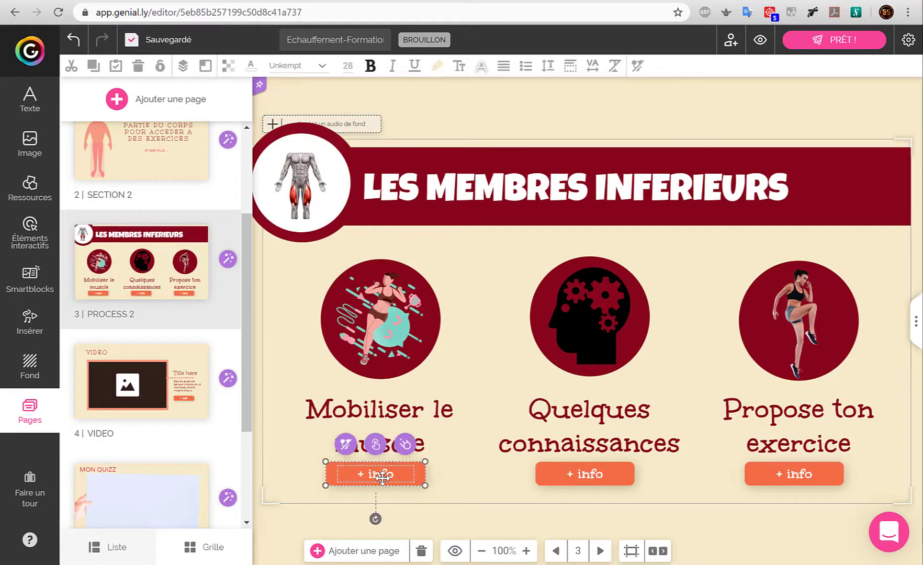
left_click(376, 445)
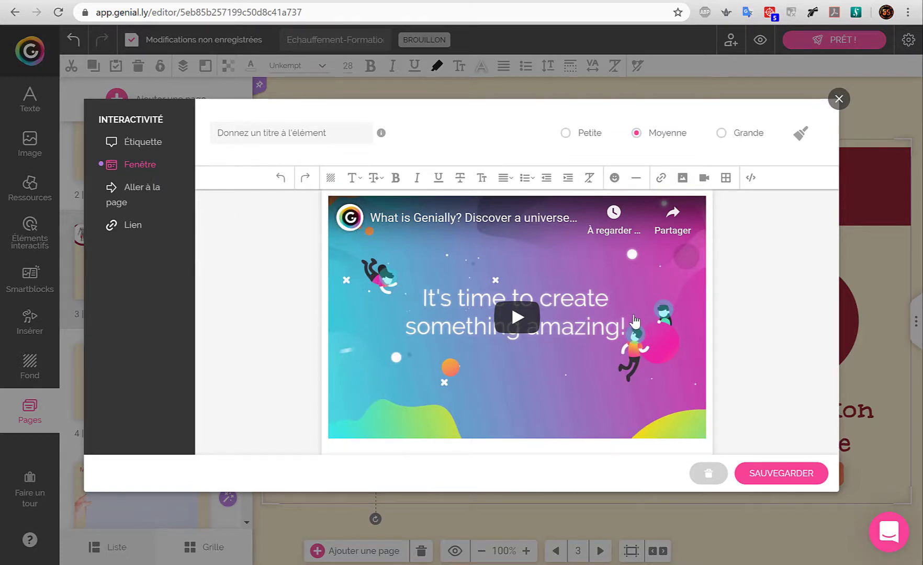
left_click(143, 204)
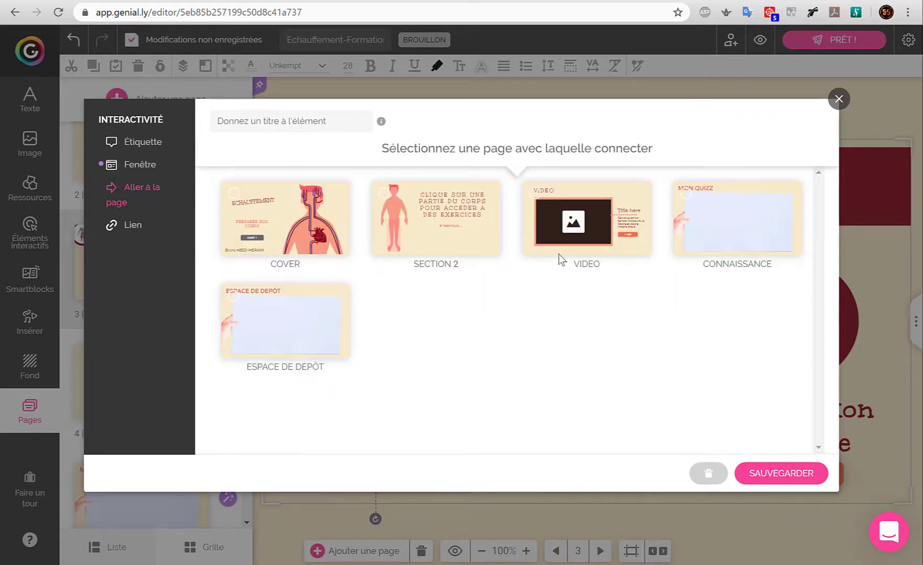
left_click(534, 192)
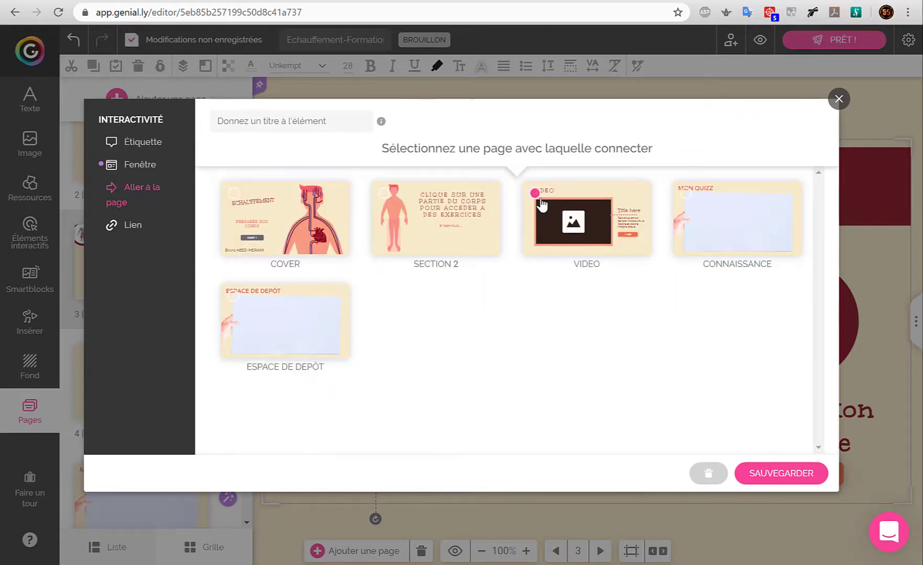
left_click(776, 471)
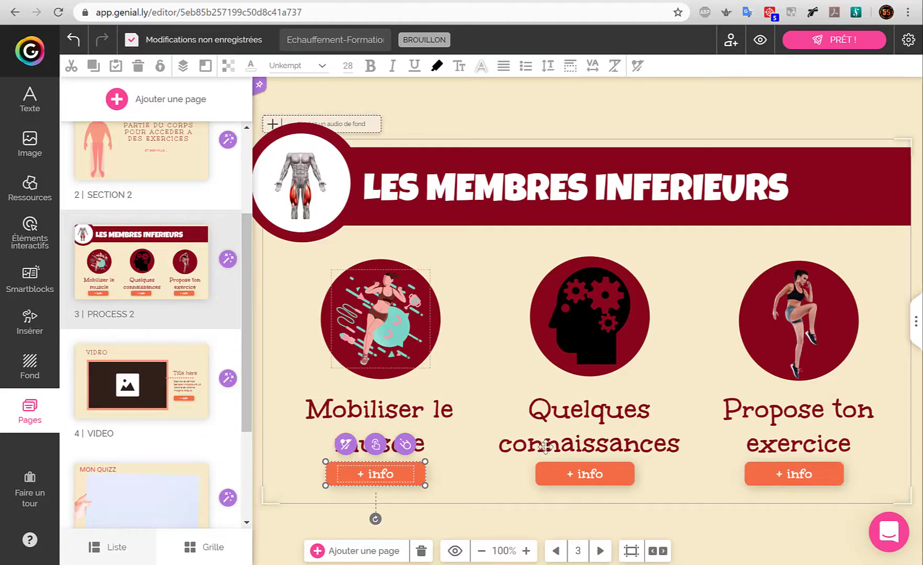
Link the + info button under Quelques connaissances to the CONNAISSANCE page and save it
left_click(590, 473)
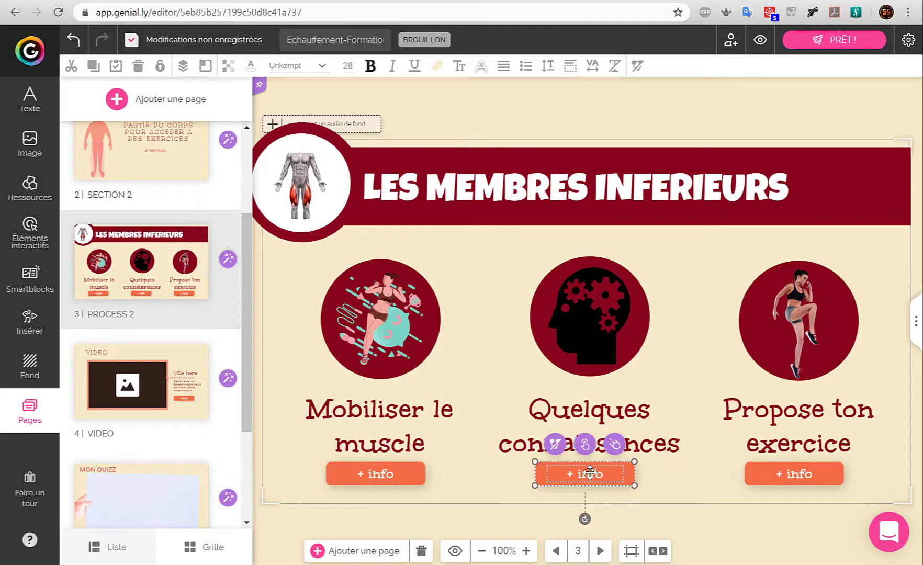
left_click(585, 445)
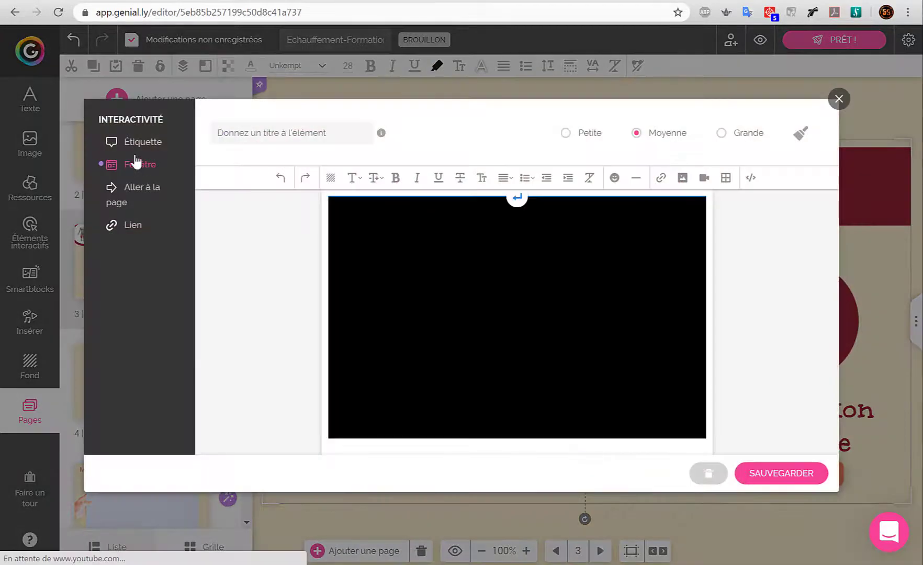
left_click(150, 195)
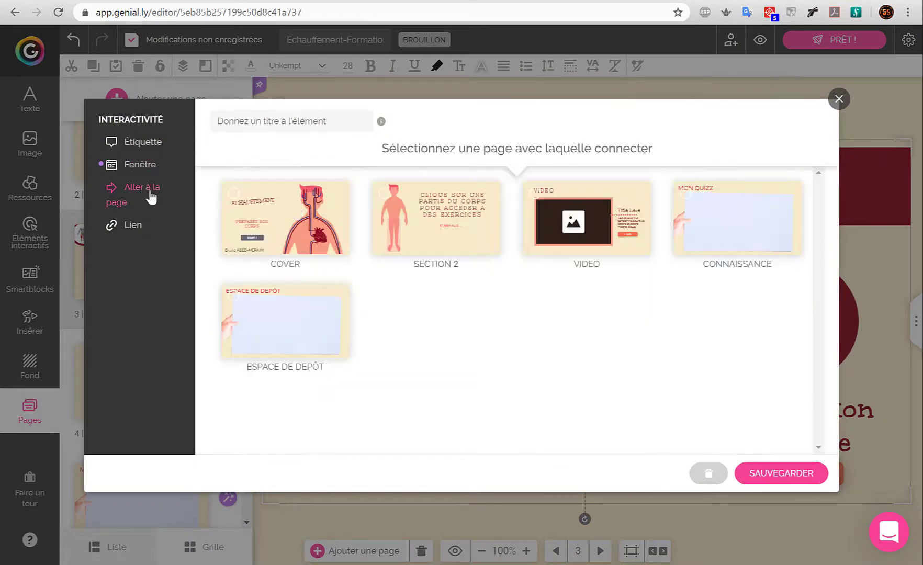
left_click(768, 246)
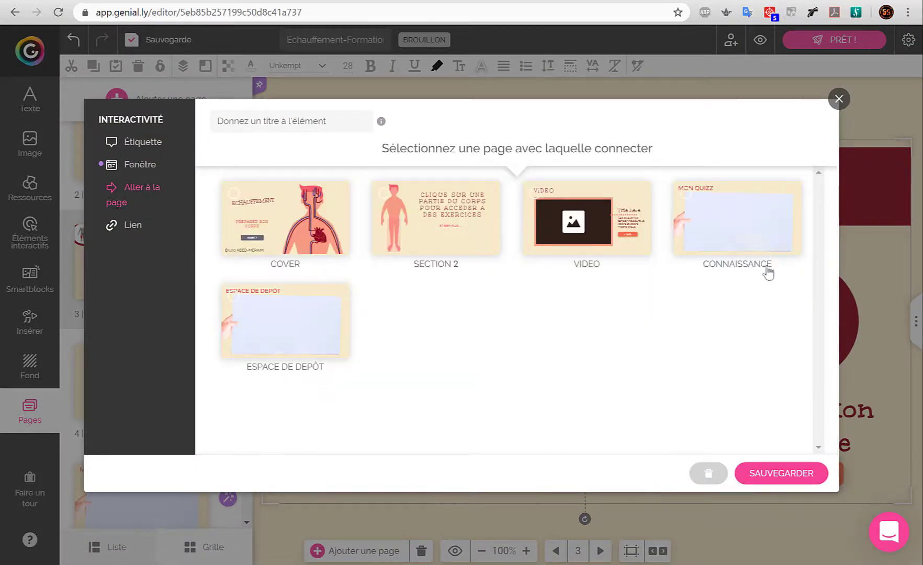
left_click(767, 476)
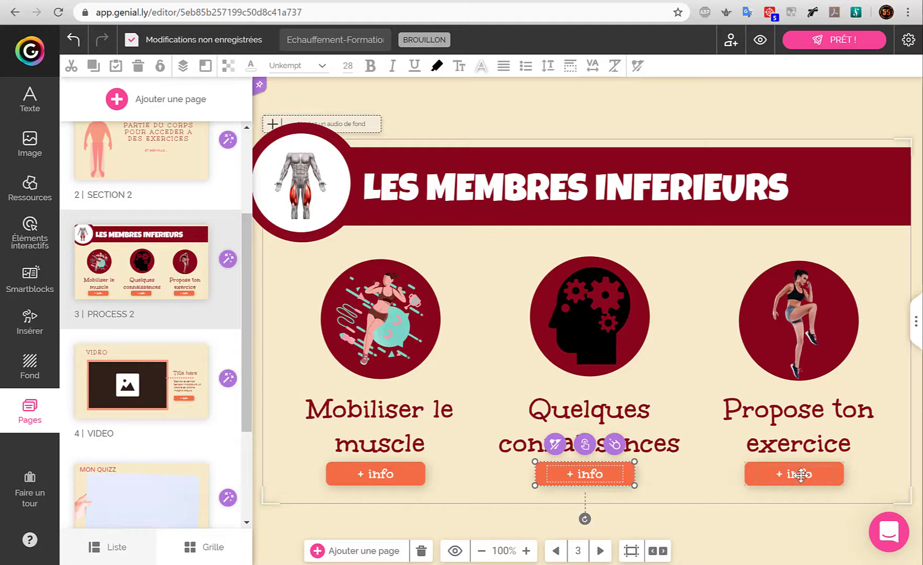
Link the + info button under Propose ton exercice to the ESPACE DE DEPÔT page, save it and deselect the button
left_click(801, 475)
left_click(793, 444)
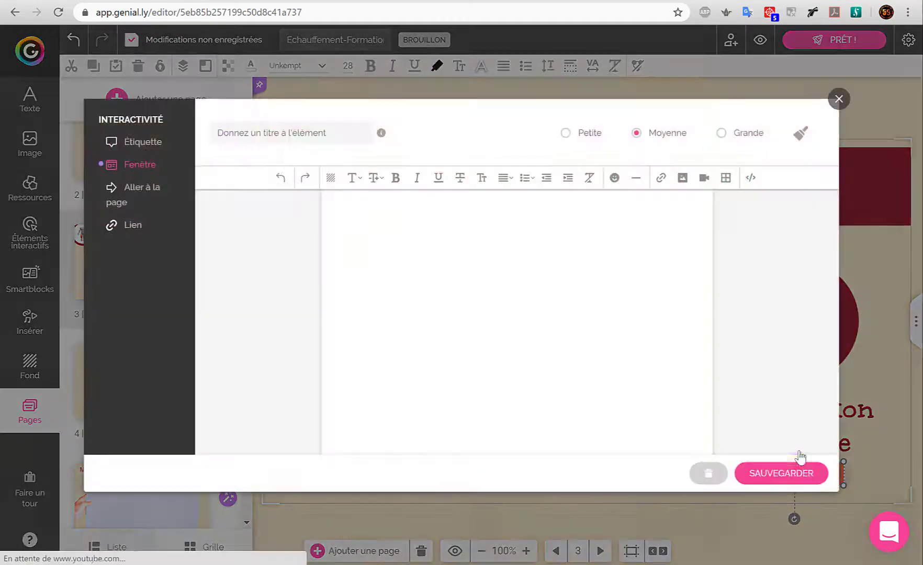
left_click(142, 187)
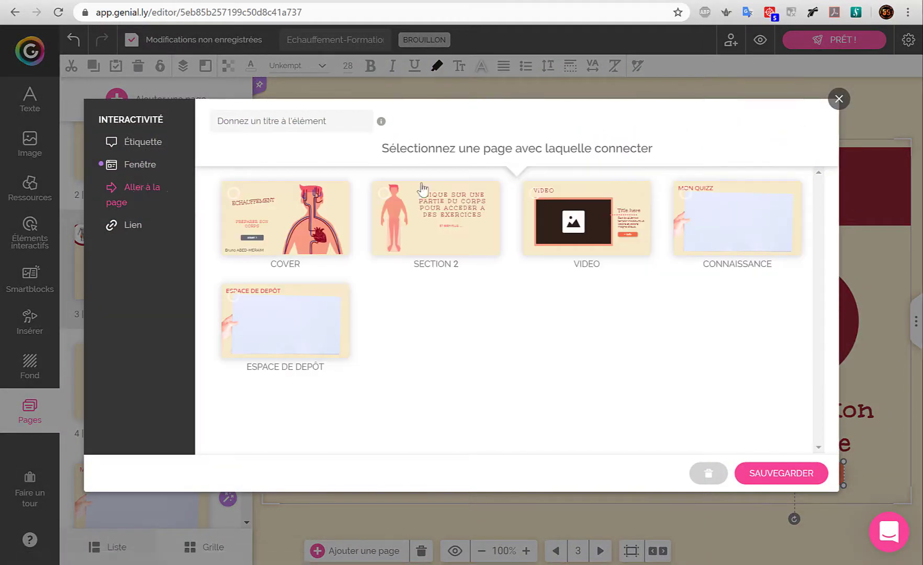
left_click(278, 309)
left_click(768, 480)
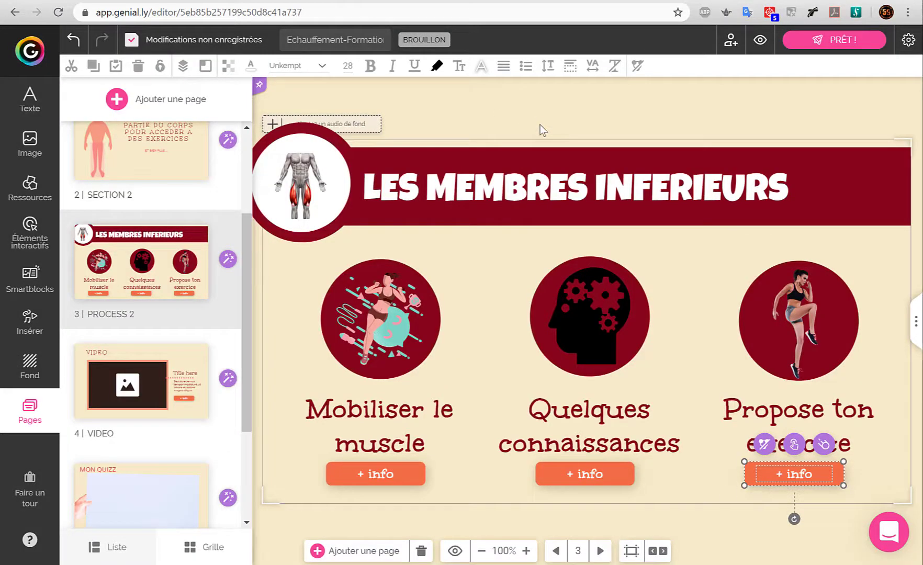
left_click(301, 311)
Preview the presentation from the COVER page, testing the START button, the figure's legs and the + info link under Mobiliser le muscle
scroll(243, 311, "up", 3)
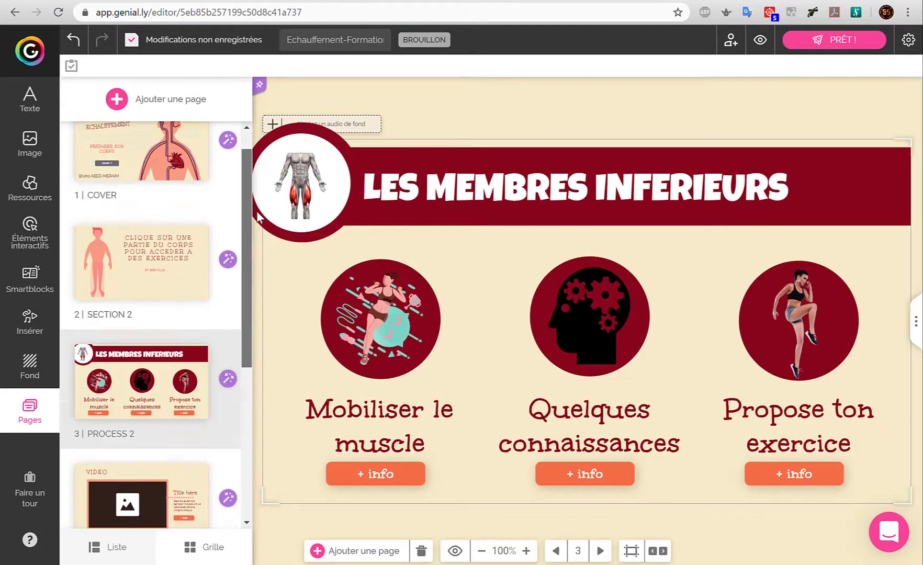
left_click(137, 189)
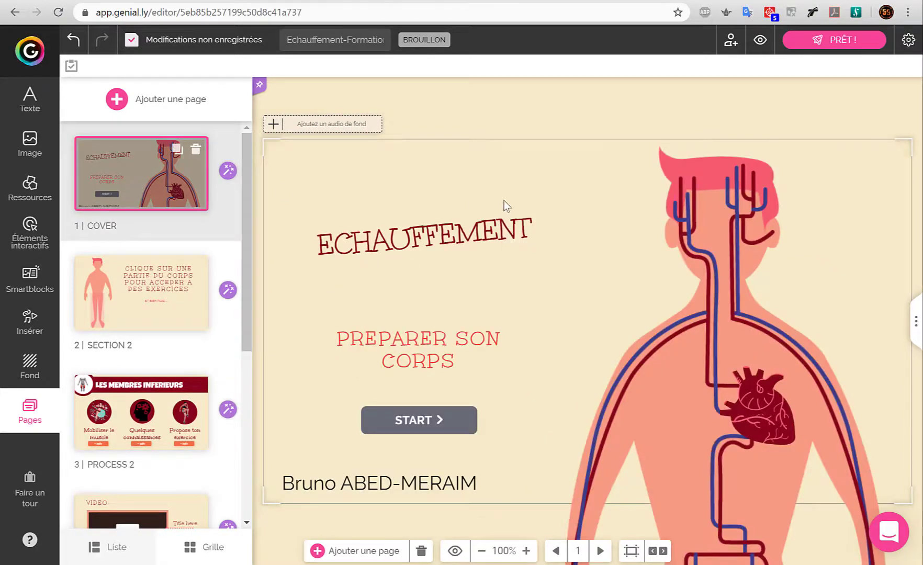
left_click(760, 41)
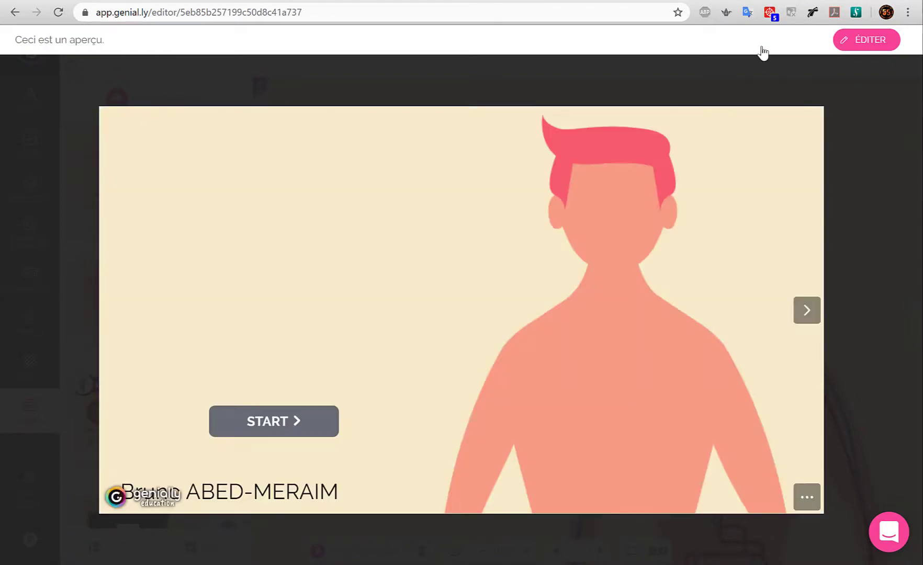
left_click(277, 425)
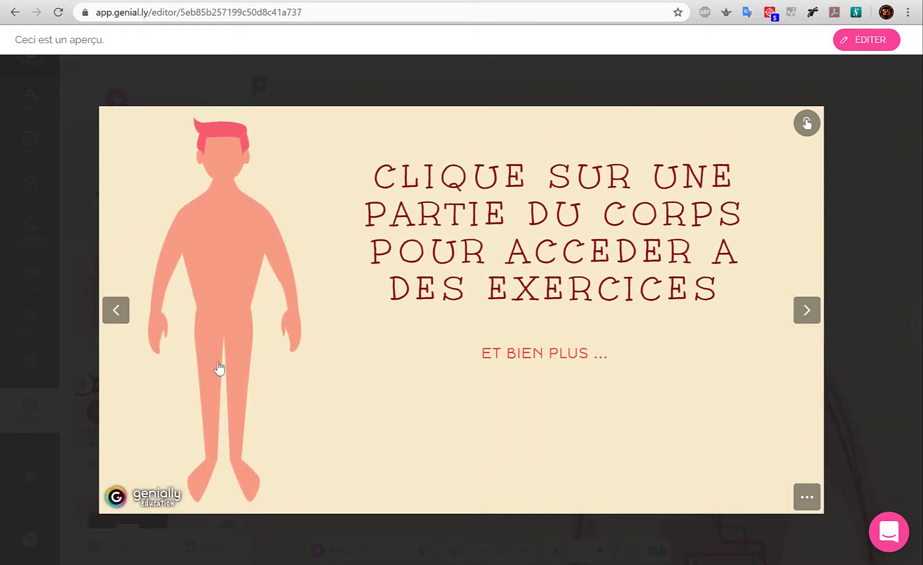
left_click(242, 373)
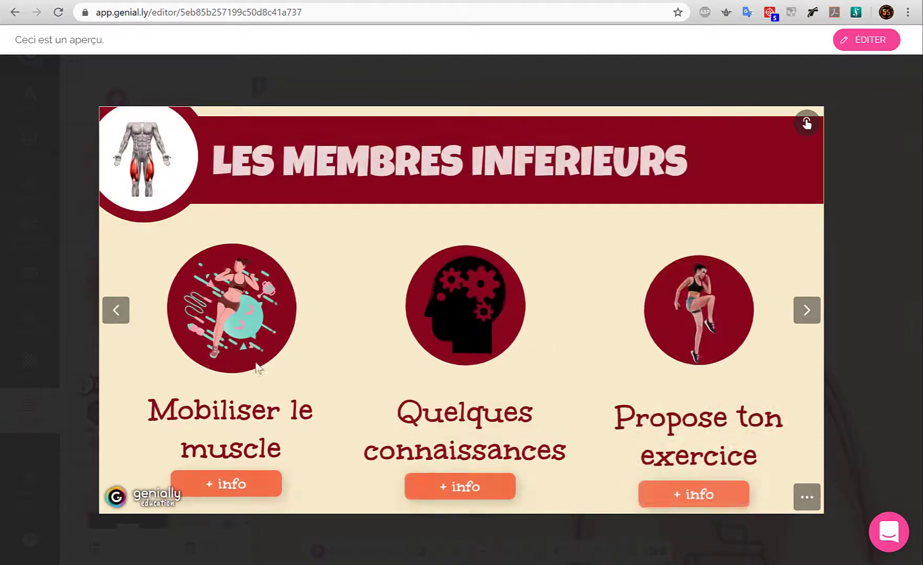
left_click(233, 485)
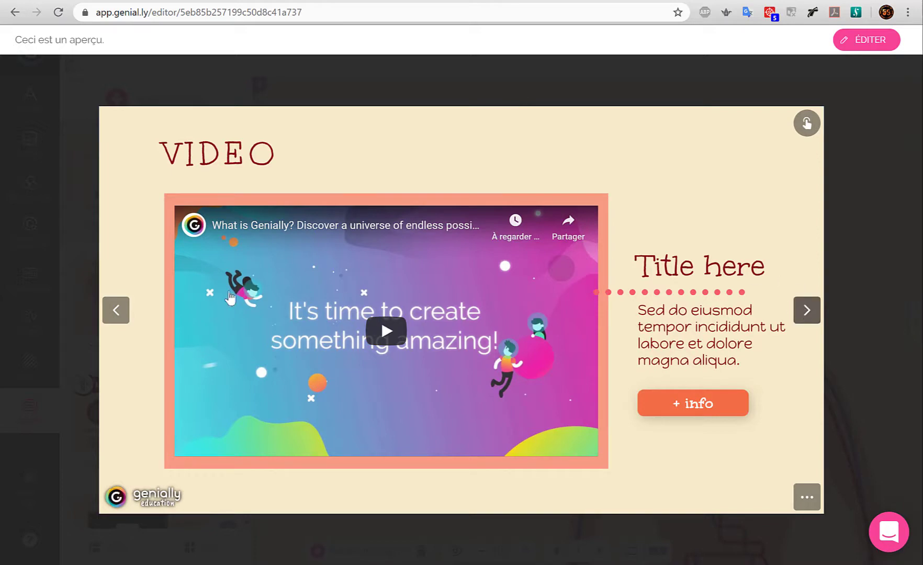
Page back through the preview to the cover, advance to the body-selection page, and return to editing
left_click(124, 316)
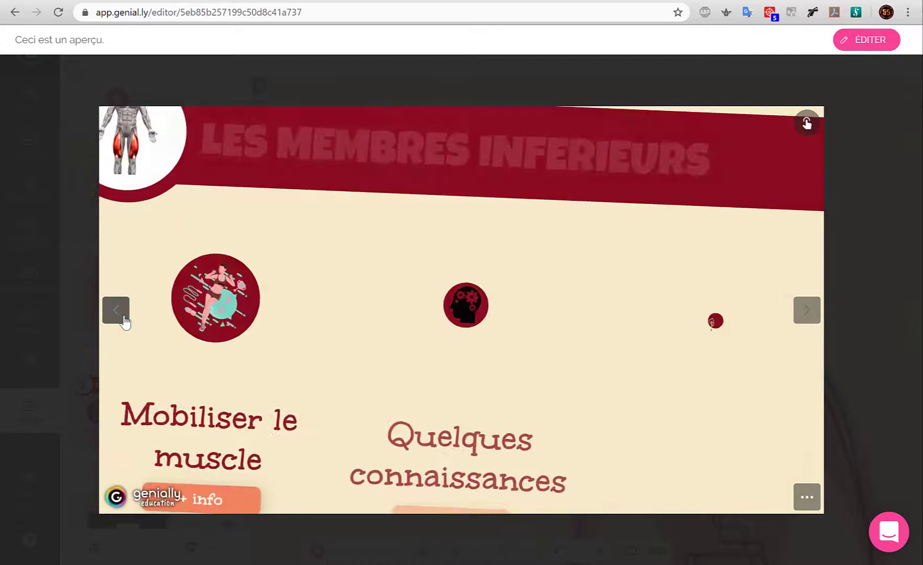
left_click(124, 316)
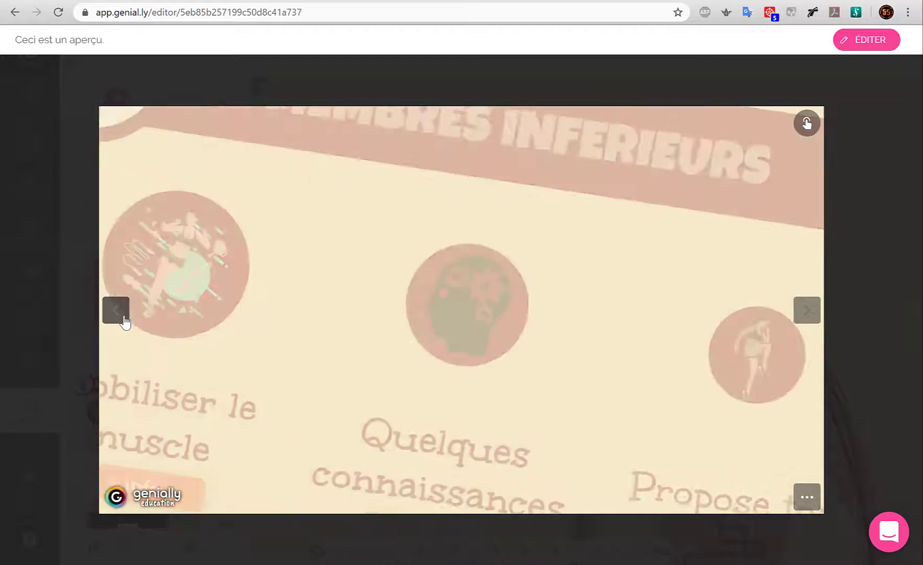
left_click(124, 318)
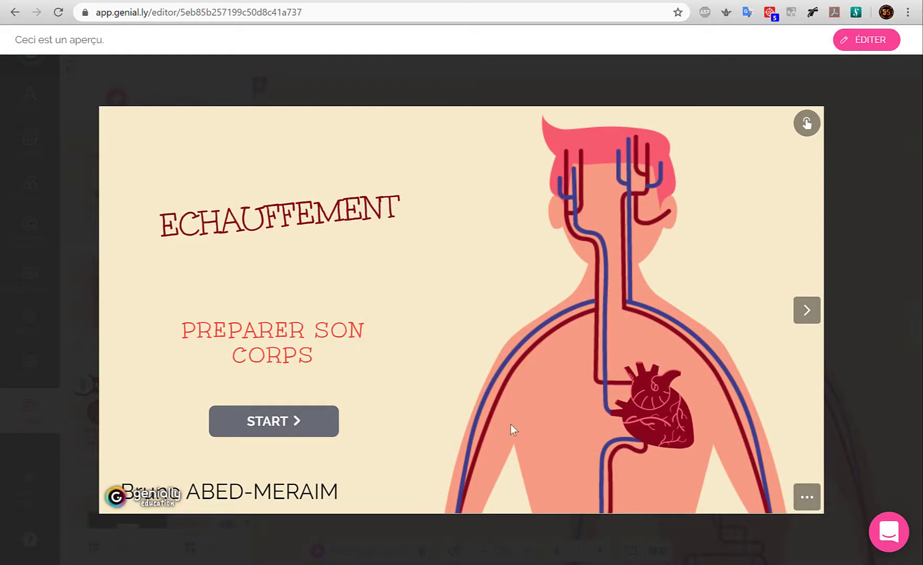
left_click(806, 312)
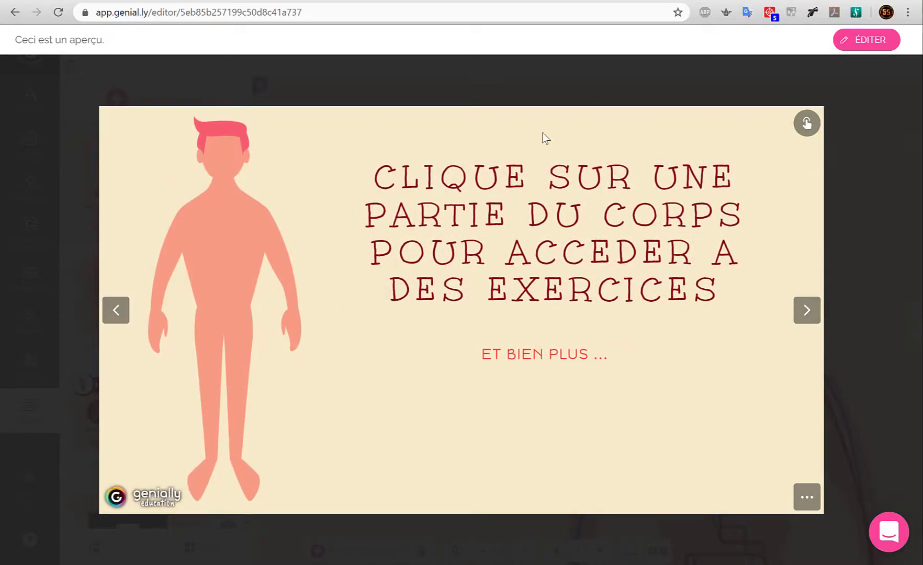
left_click(853, 211)
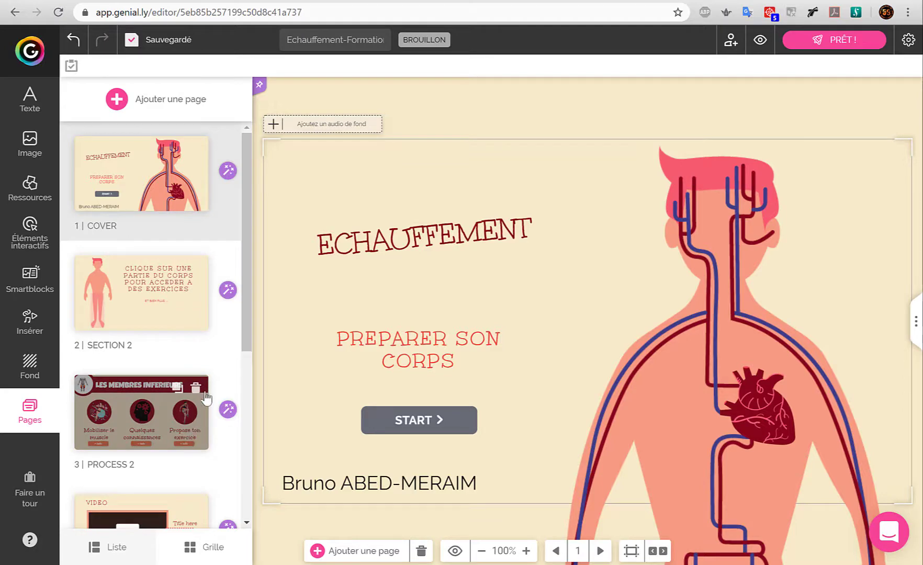
Add a round return-arrow button to the VIDEO page and place it enlarged in the page's upper-right corner
scroll(246, 340, "down", 4)
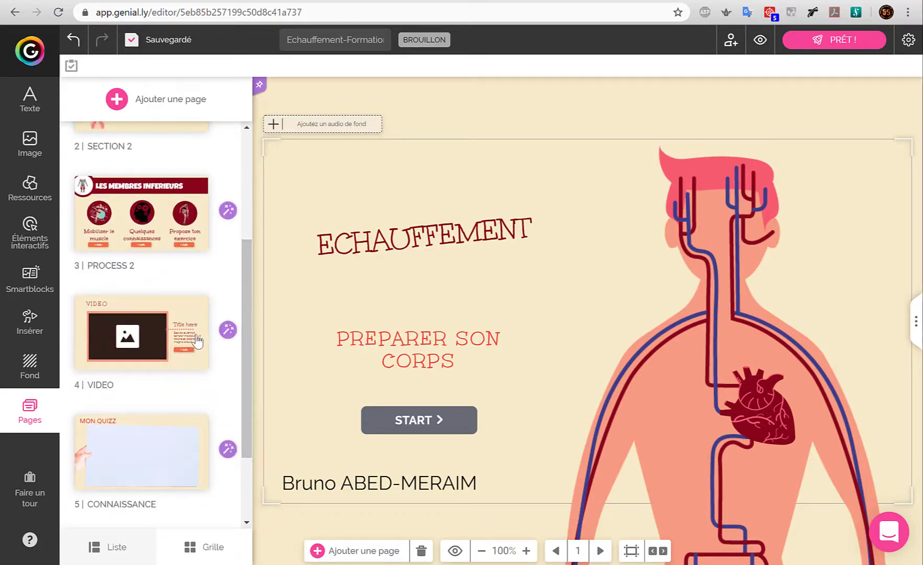
left_click(183, 351)
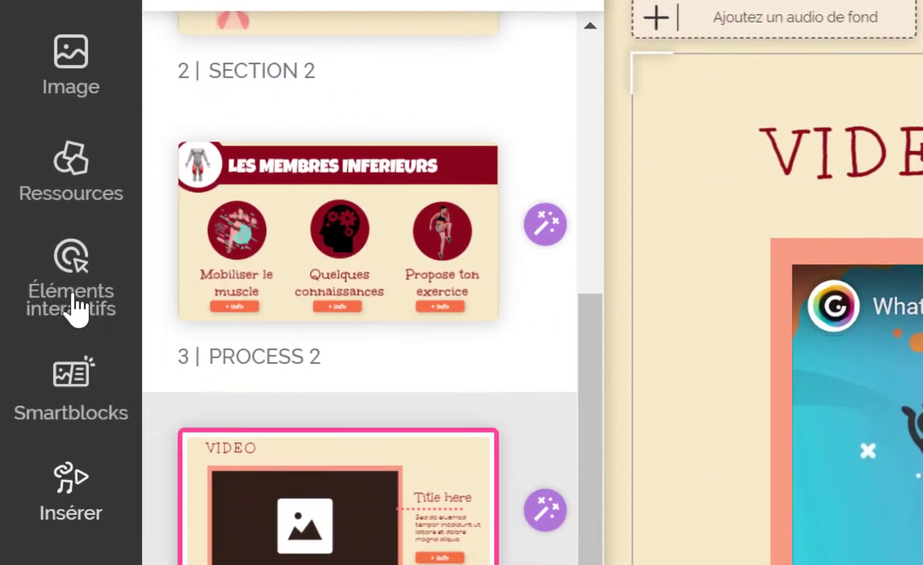
left_click(73, 309)
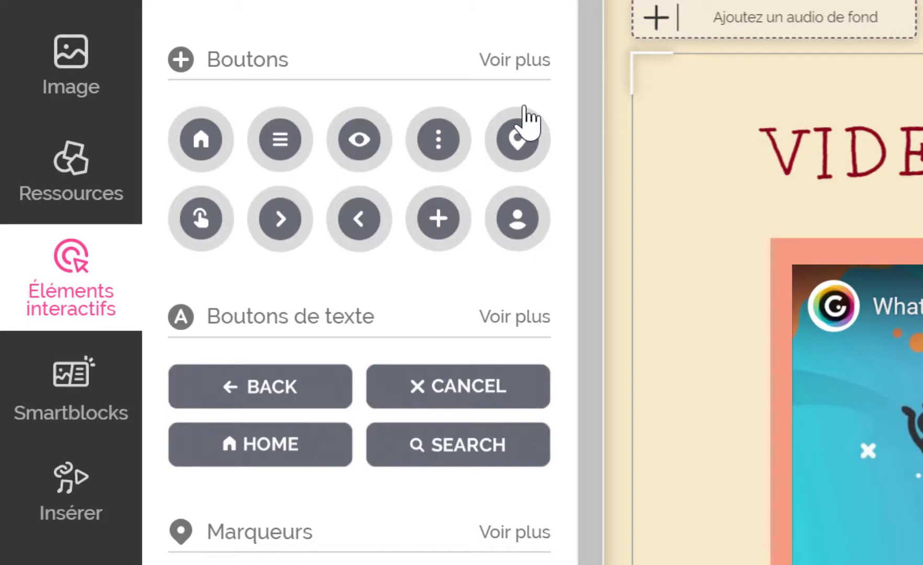
left_click(529, 61)
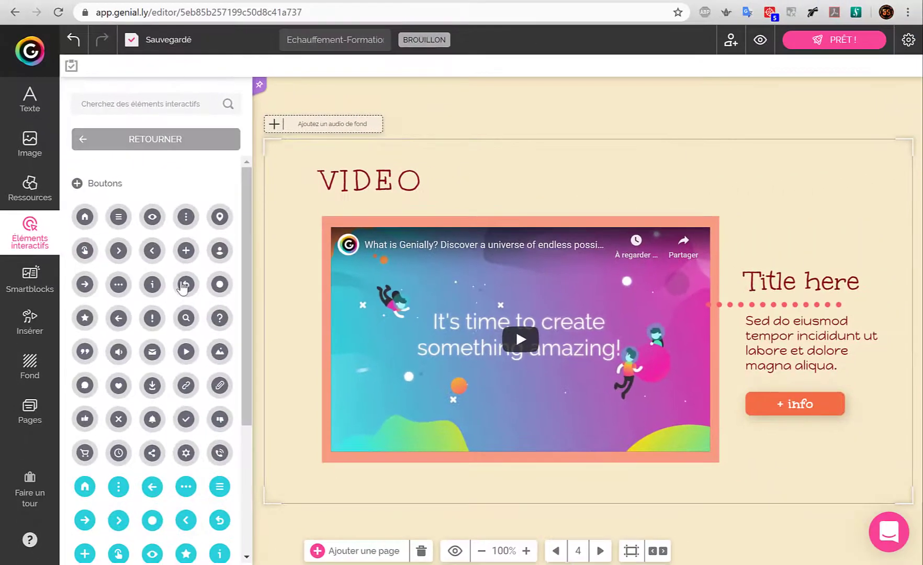
left_click(185, 286)
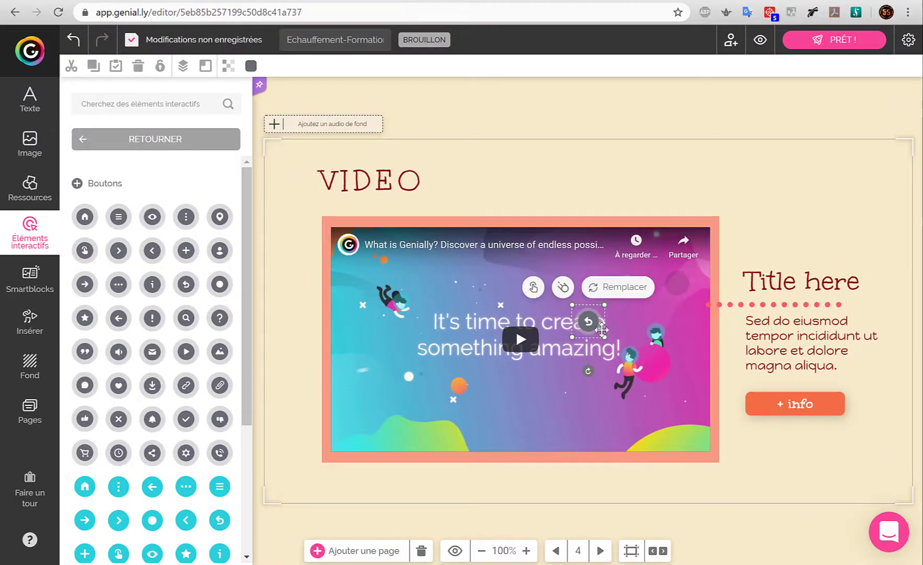
left_click_drag(586, 323, 836, 193)
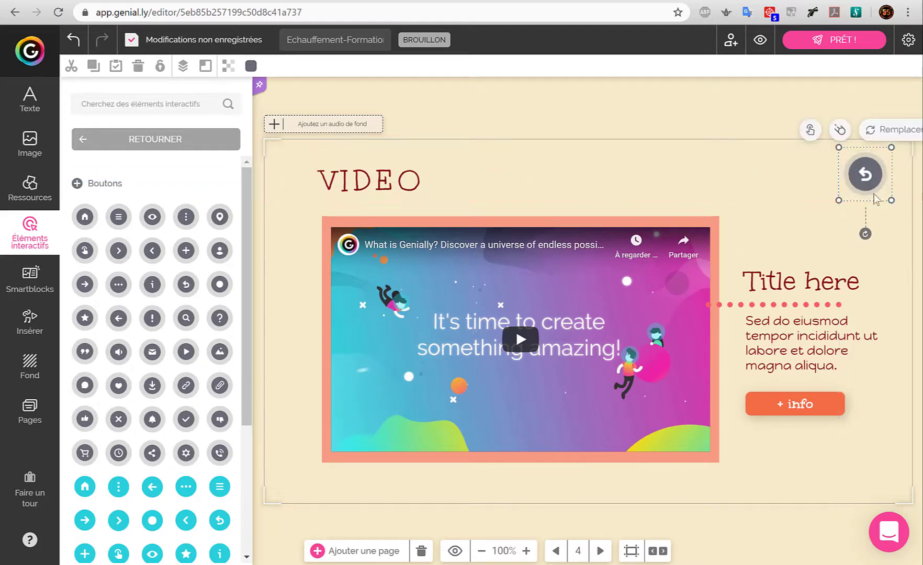
Link the return-arrow button to the PROCESS 2 page and save the interaction
left_click(810, 130)
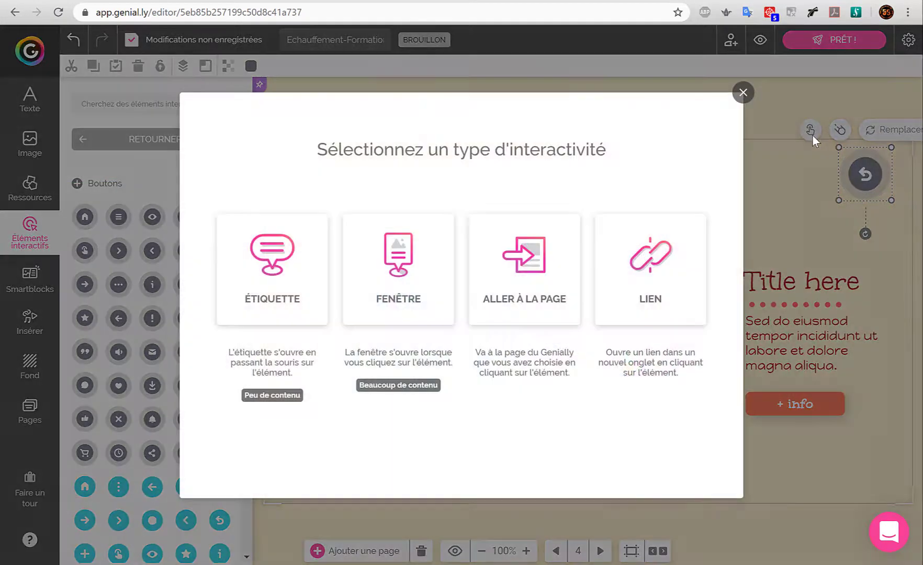
left_click(537, 289)
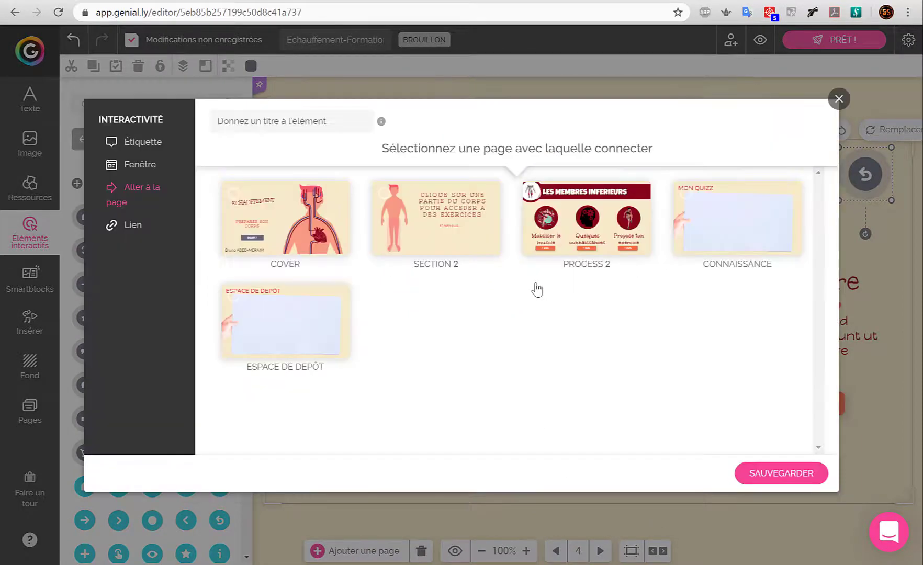
left_click(551, 205)
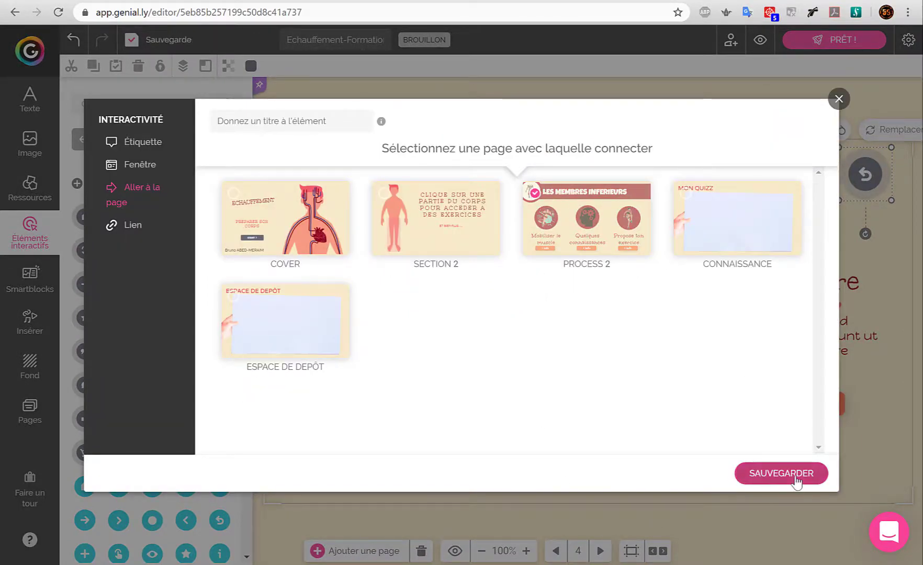
left_click(794, 479)
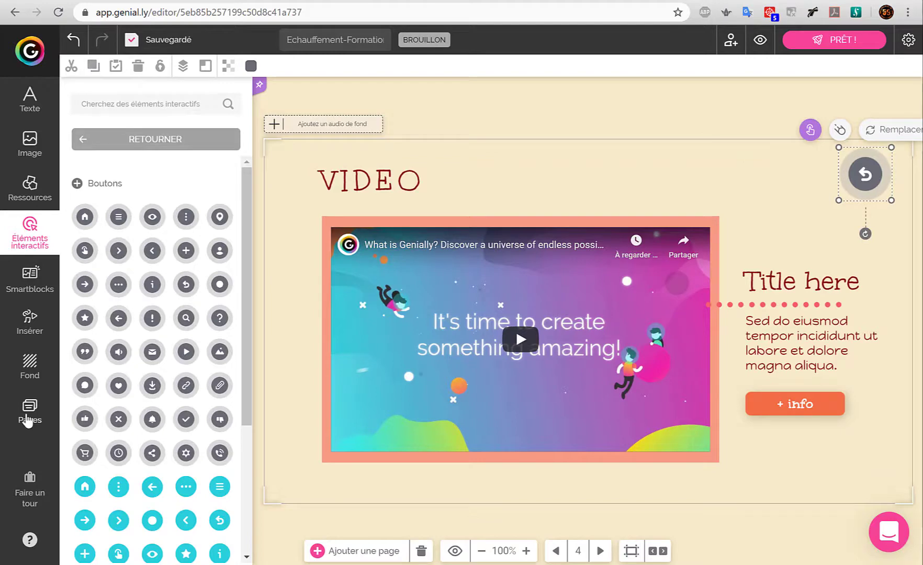
Copy the linked return-arrow button from the VIDEO page onto the CONNAISSANCE page
left_click(29, 418)
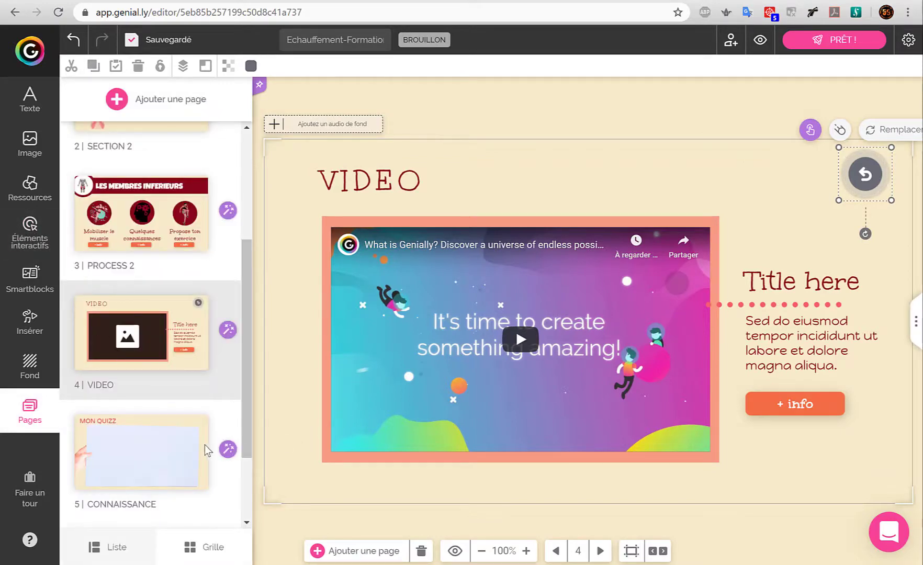
left_click(173, 441)
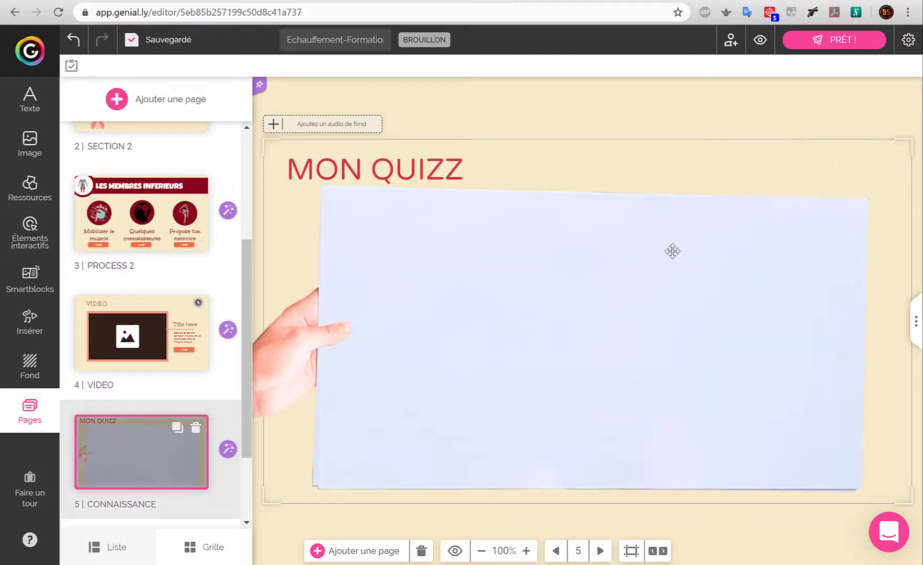
left_click(71, 66)
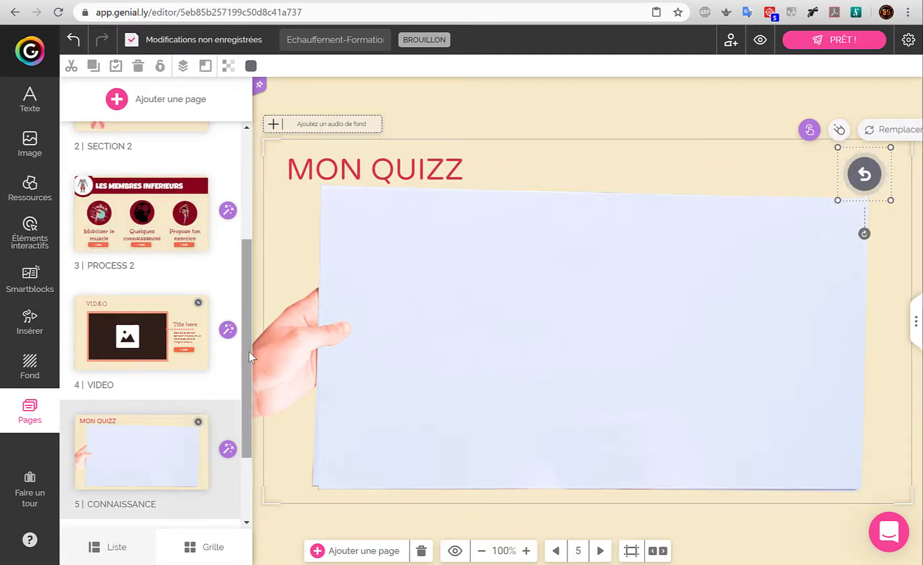
Paste the same return-arrow button onto the ESPACE DE DEPÔT page
left_click_drag(248, 352, 243, 424)
scroll(244, 424, "down", 1)
left_click(171, 468)
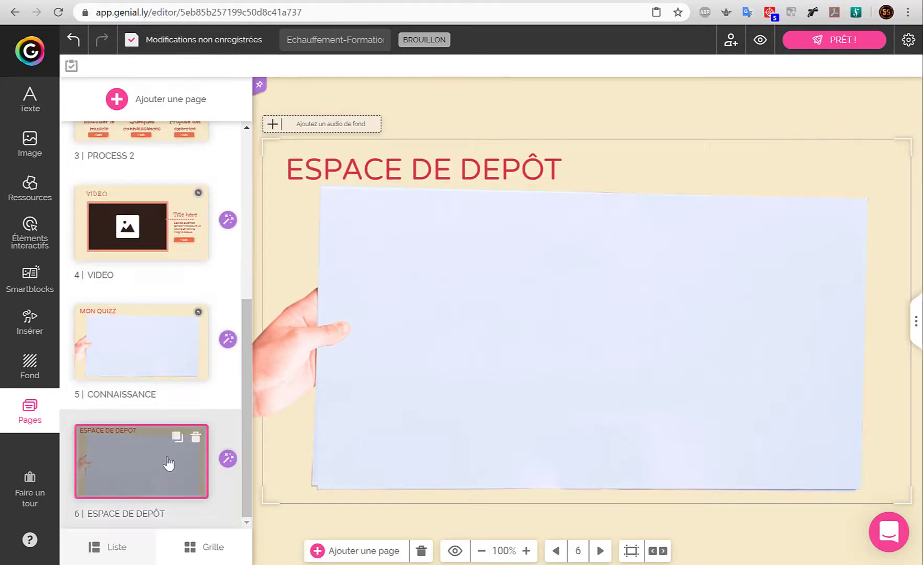
key("ctrl+v")
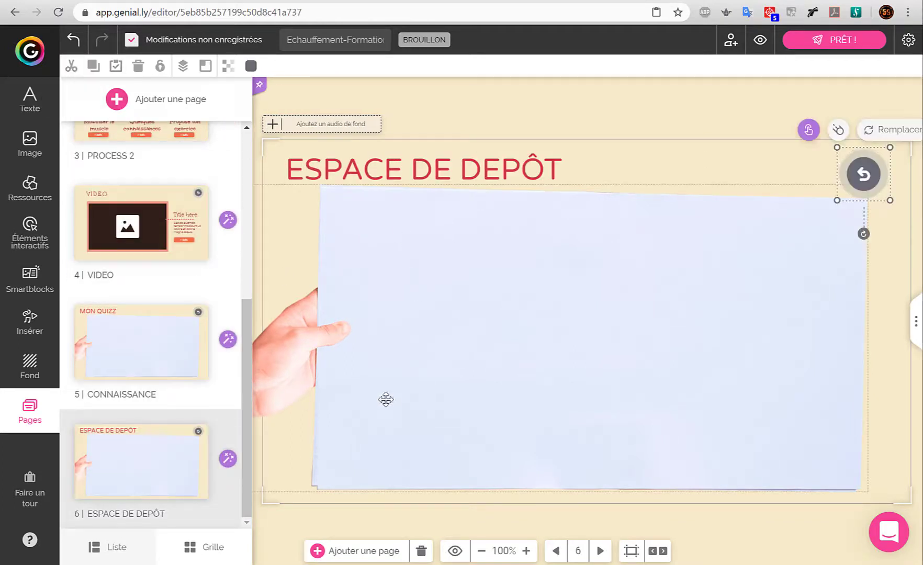
Add a round home button to the PROCESS 2 page and place it enlarged at the right end of the title banner
left_click_drag(245, 391, 267, 273)
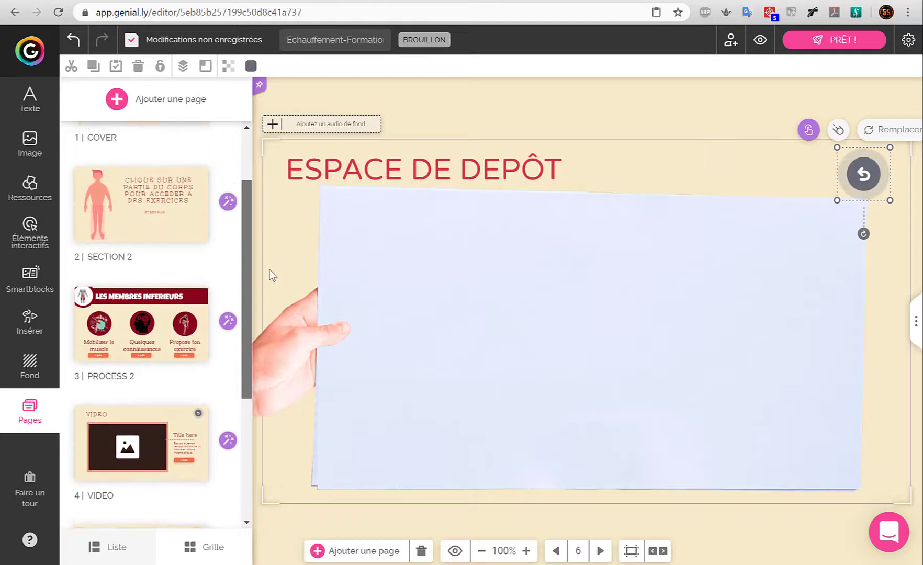
left_click(164, 310)
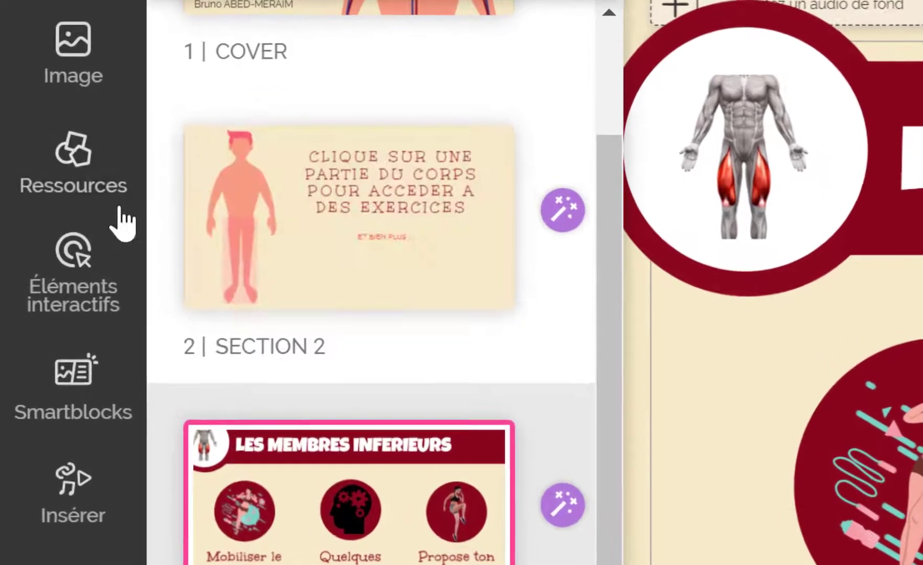
left_click(76, 277)
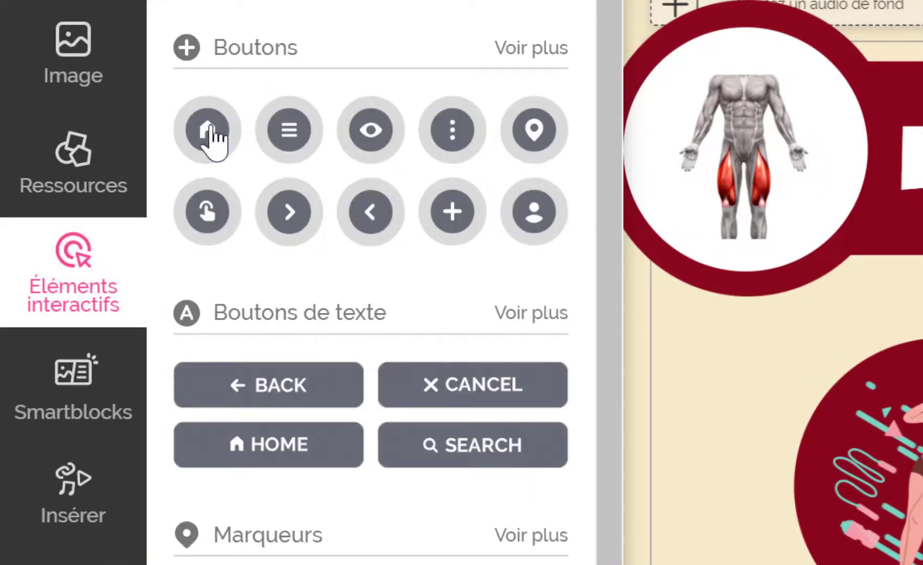
left_click(209, 132)
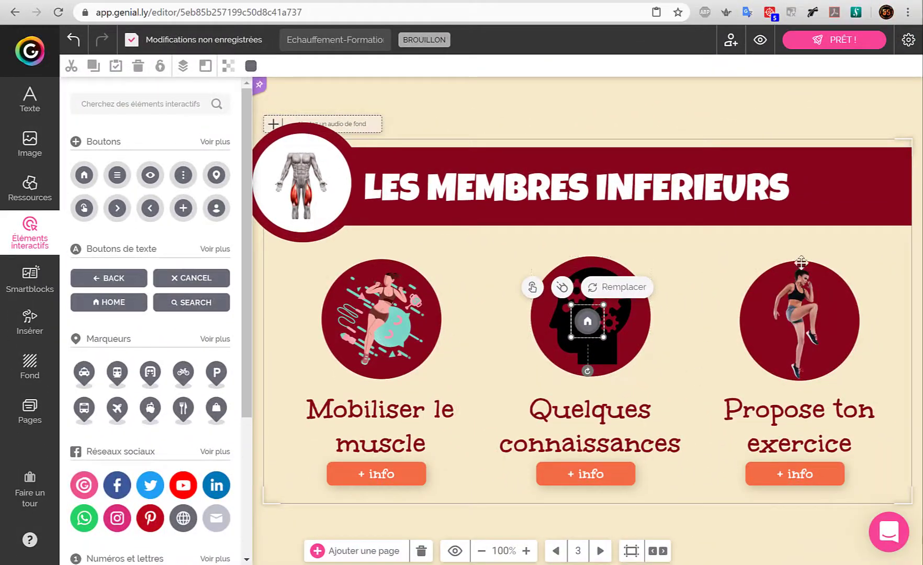
left_click_drag(801, 262, 867, 202)
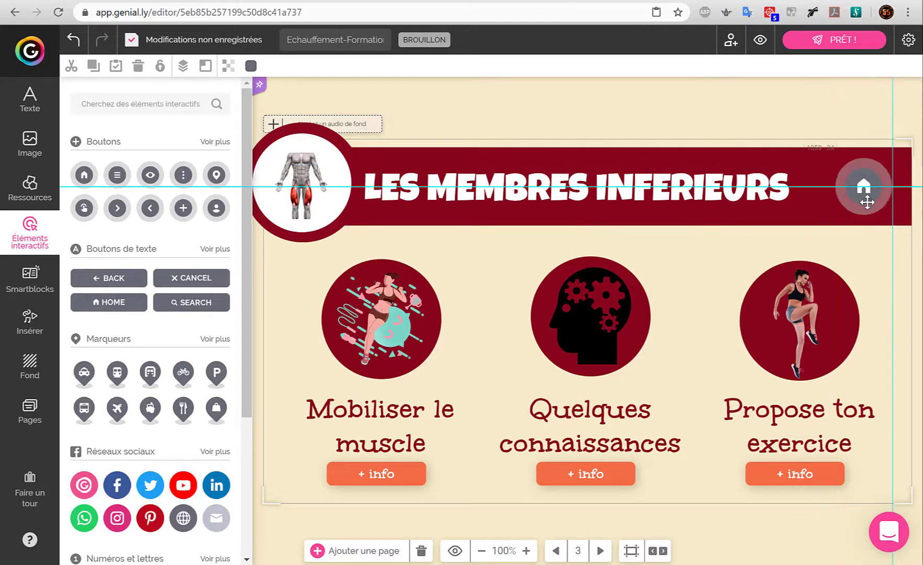
left_click_drag(913, 264, 913, 264)
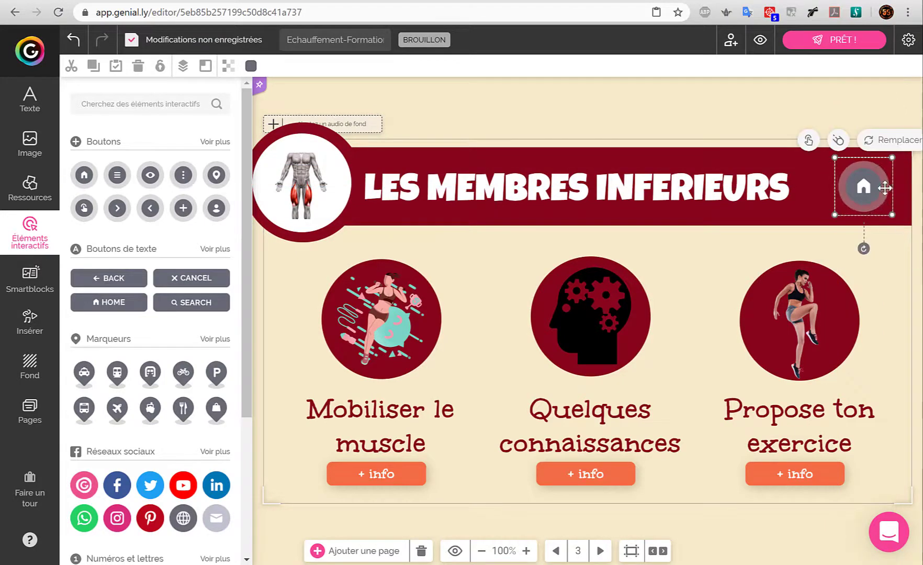
Link the home button in the title banner to the SECTION 2 page and save the interaction
left_click(808, 140)
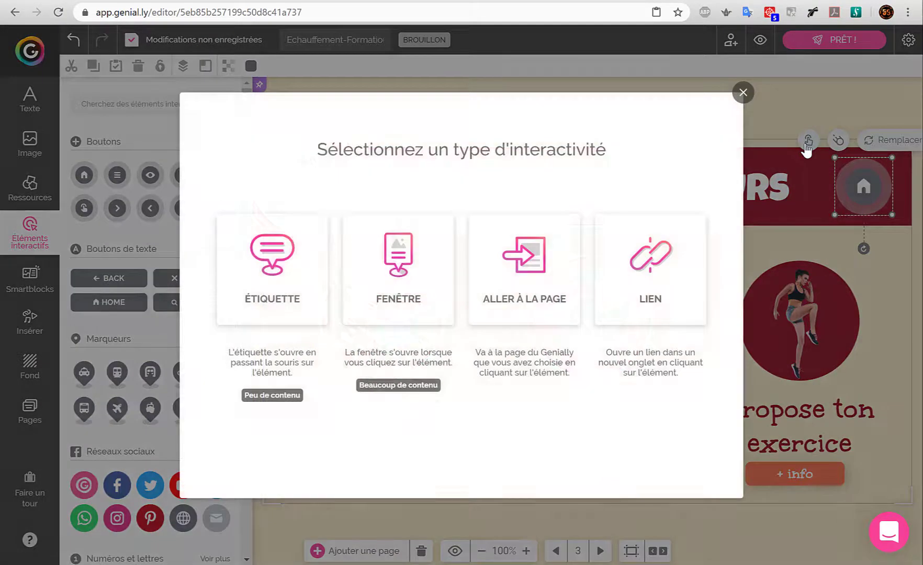
left_click(549, 260)
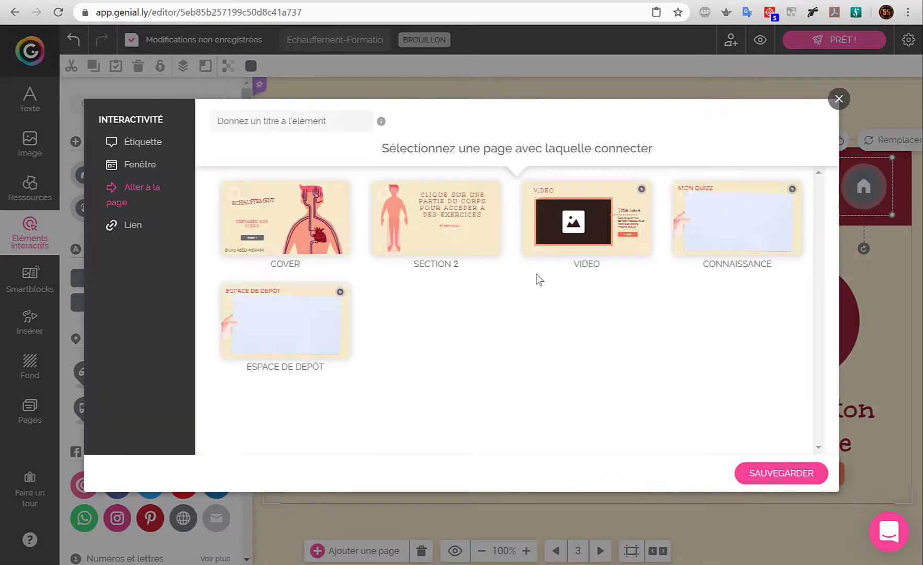
left_click(398, 218)
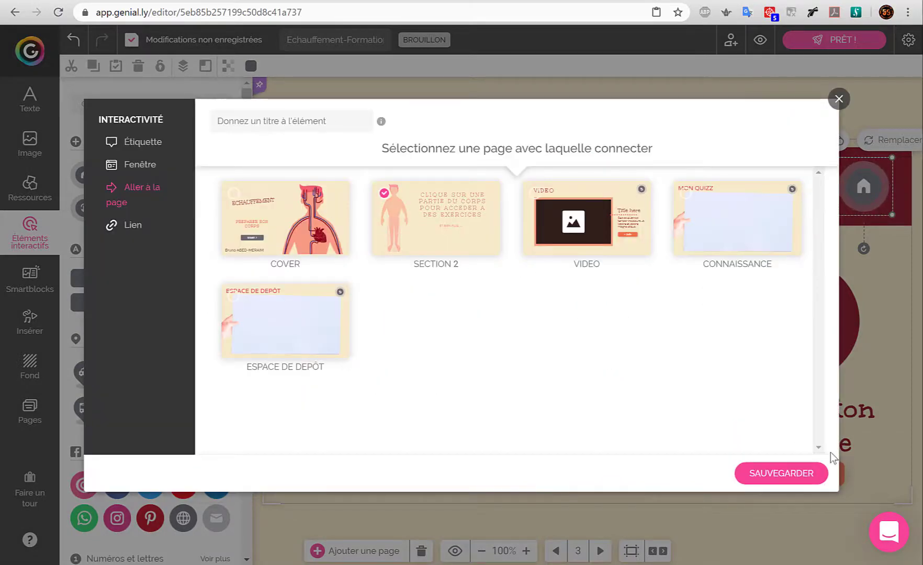
left_click(781, 473)
left_click(748, 121)
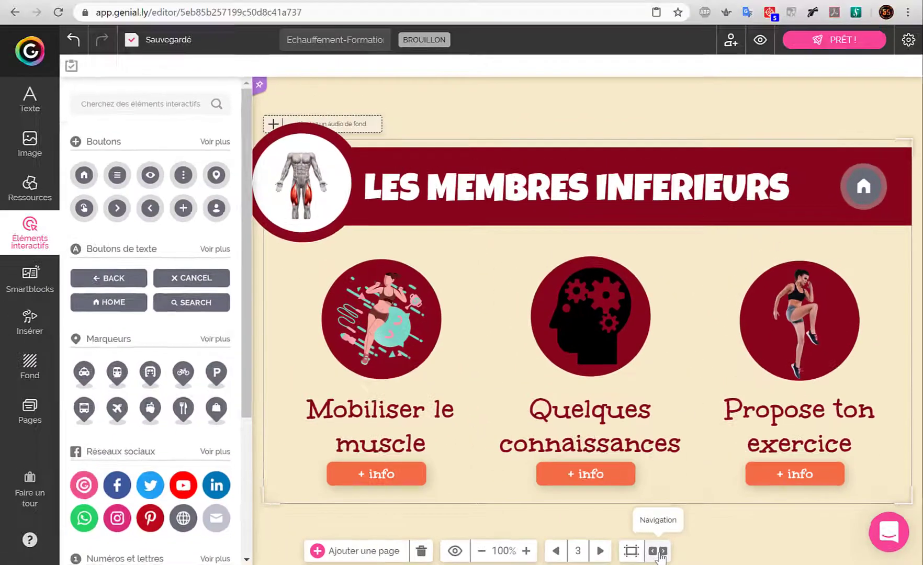
Set the presentation's navigation mode to Microsite
left_click(244, 534)
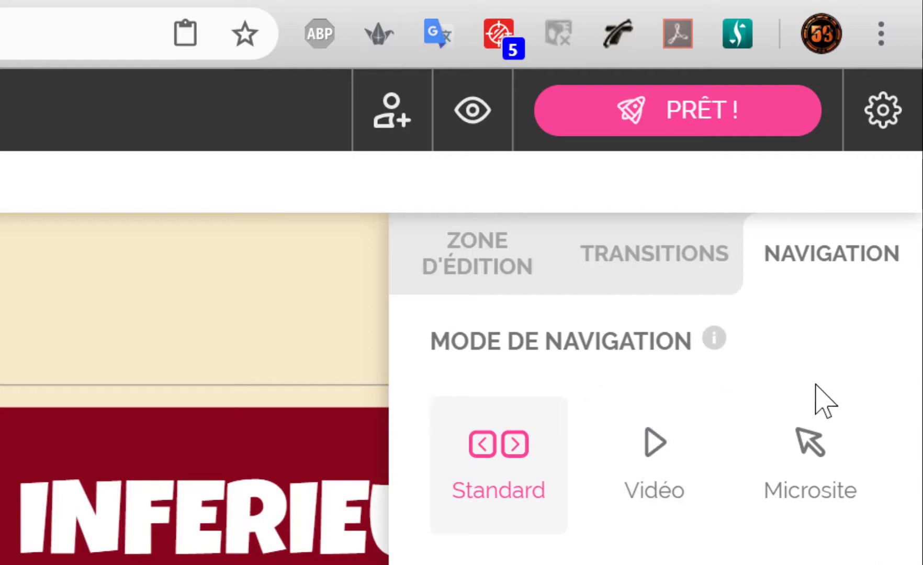
left_click(817, 447)
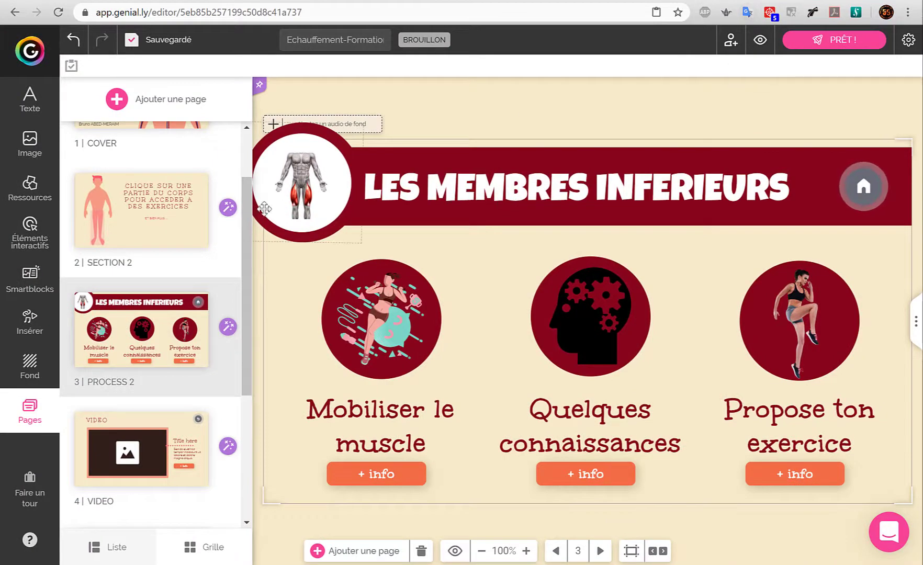
Preview the presentation from the COVER page and test the START button and the invisible zone on the figure's legs
scroll(246, 215, "up", 1)
scroll(189, 160, "up", 1)
left_click(190, 160)
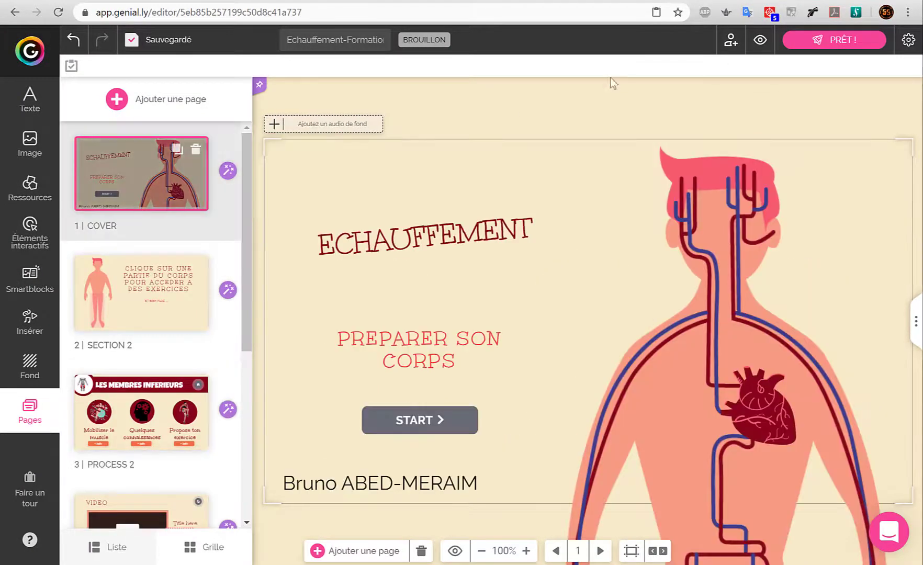
left_click(759, 43)
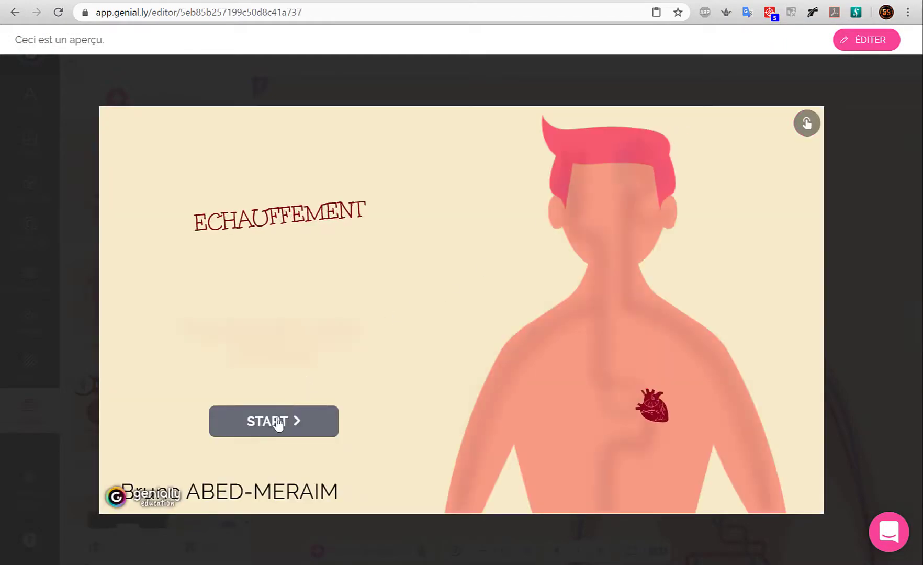
left_click(278, 423)
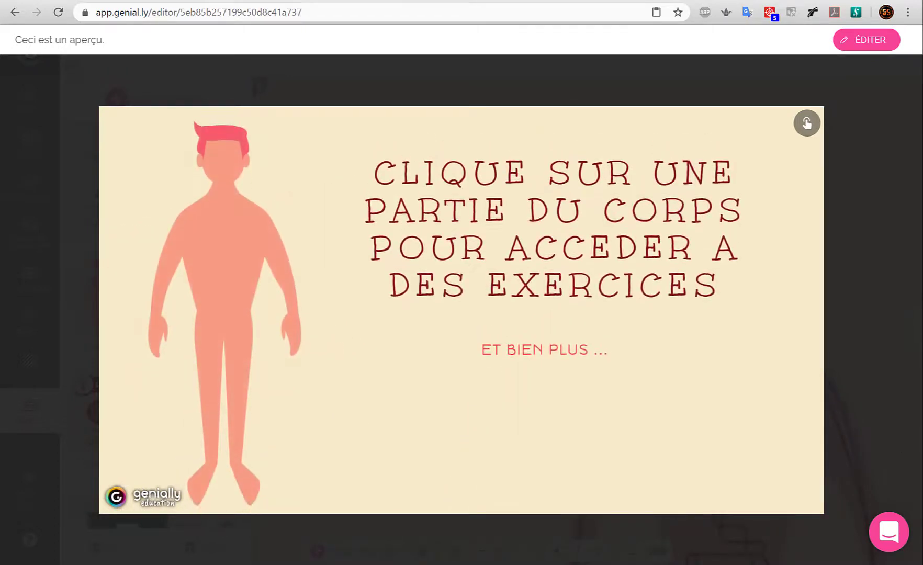
left_click(234, 376)
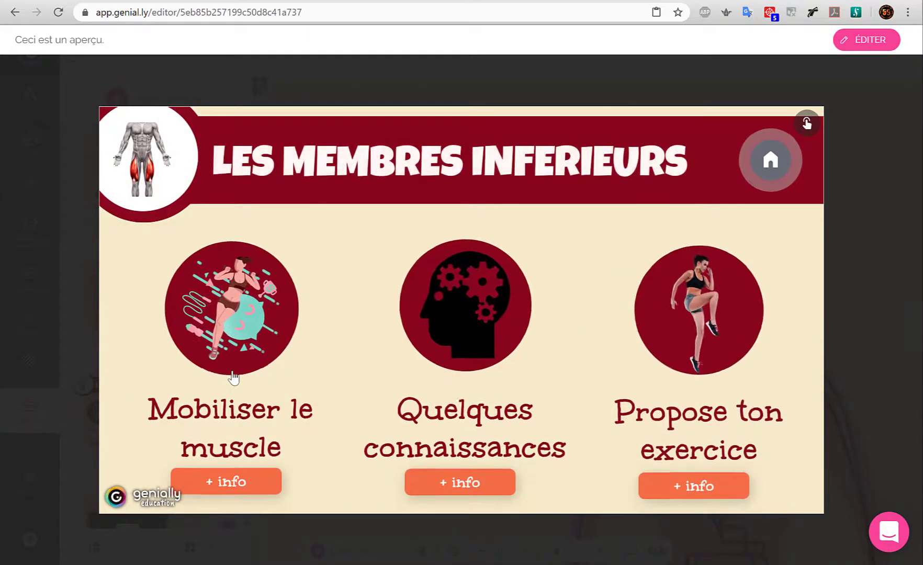
Test the "Mobiliser le muscle" and "Quelques connaissances" info buttons with their return arrows, plus the home button, and leave the preview
left_click(229, 491)
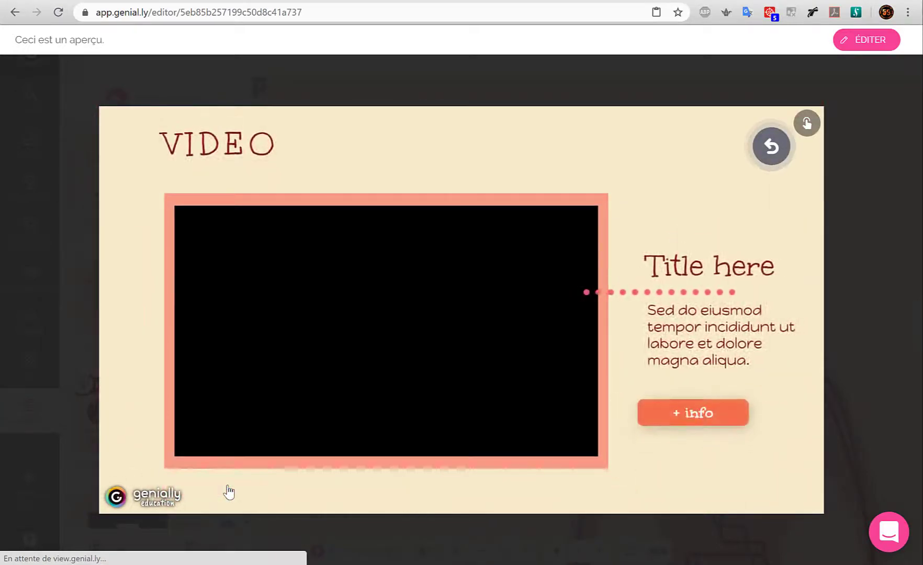
left_click(769, 148)
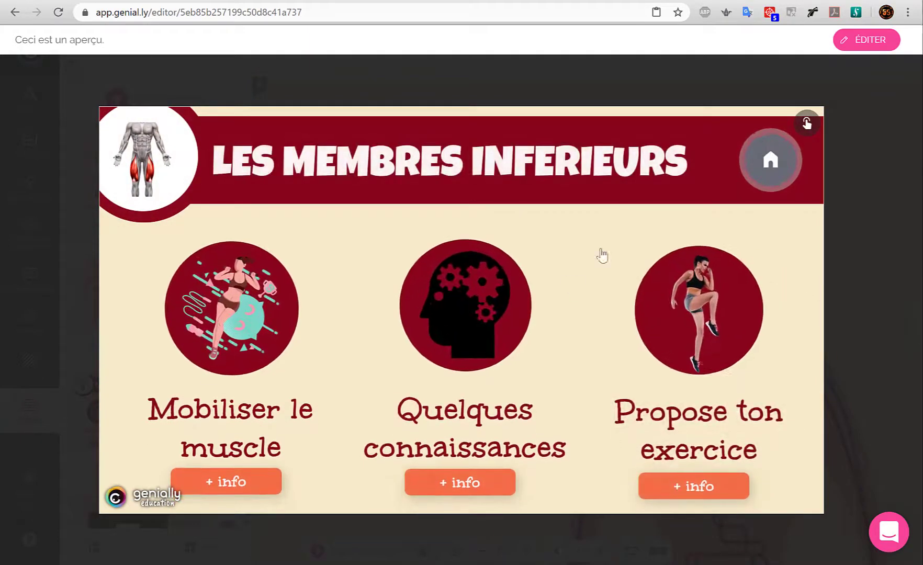
left_click(467, 480)
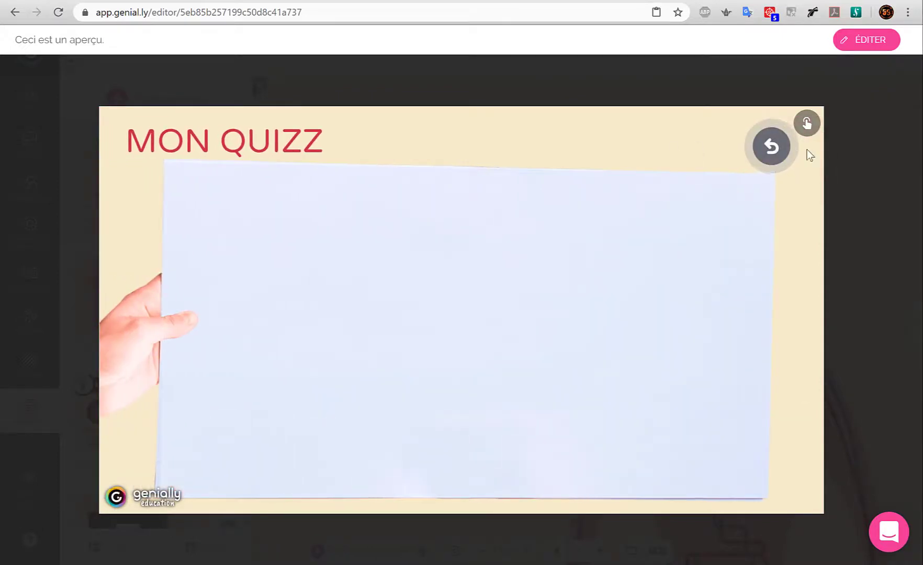
left_click(774, 150)
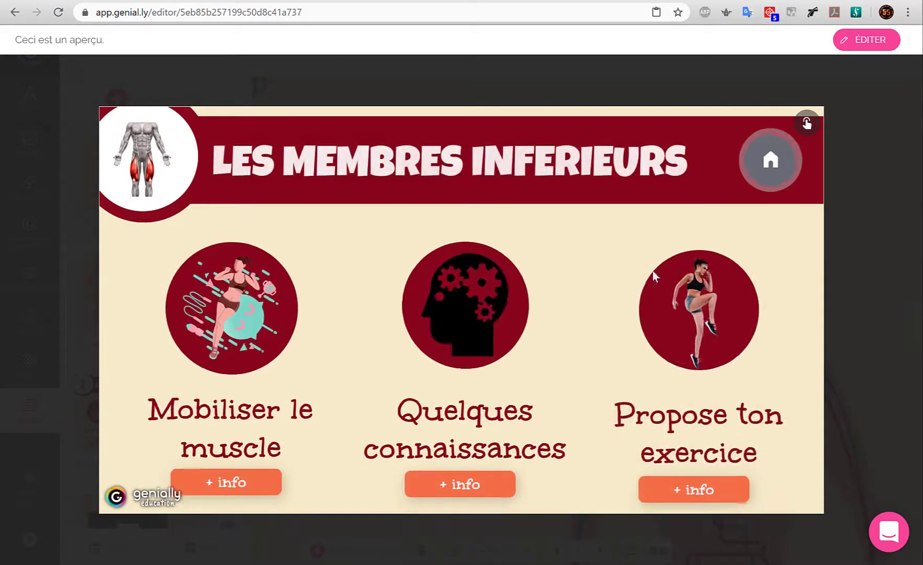
left_click(787, 175)
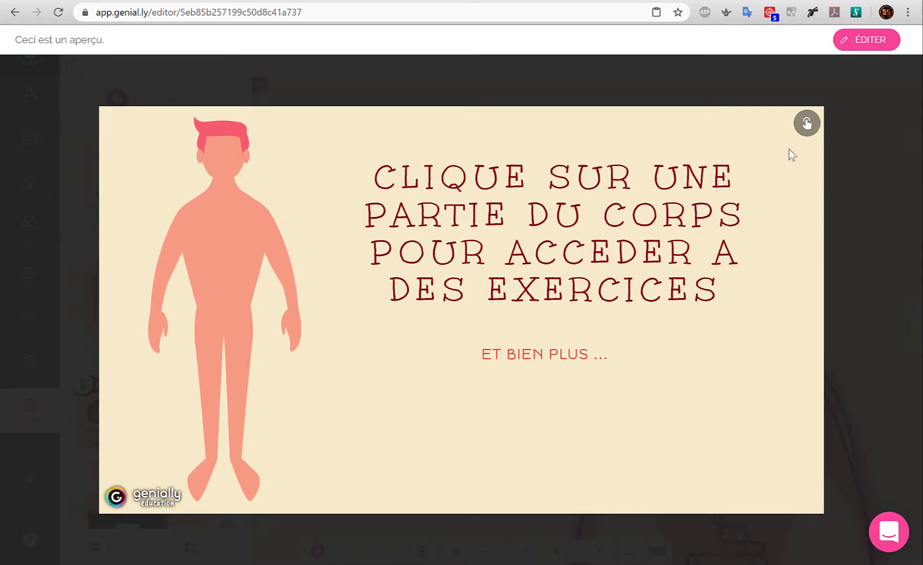
left_click(863, 151)
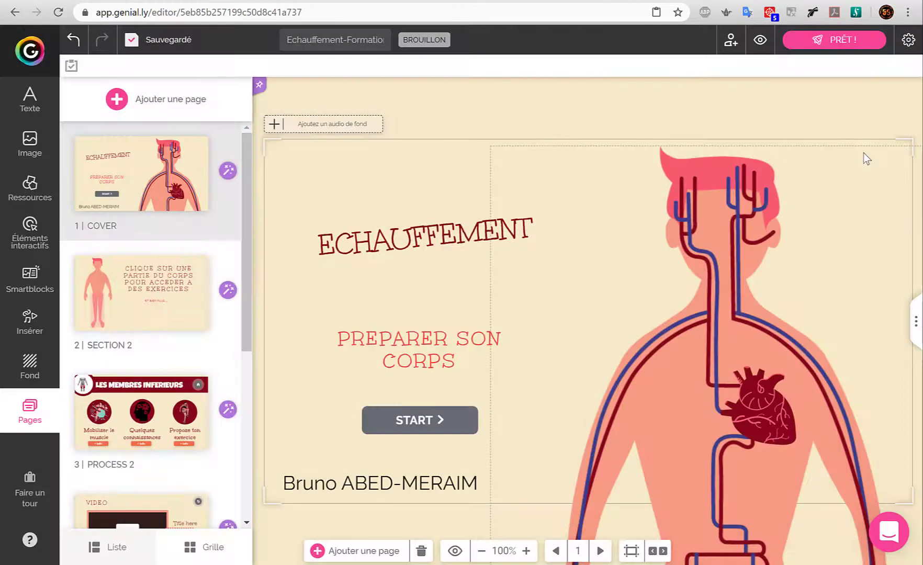